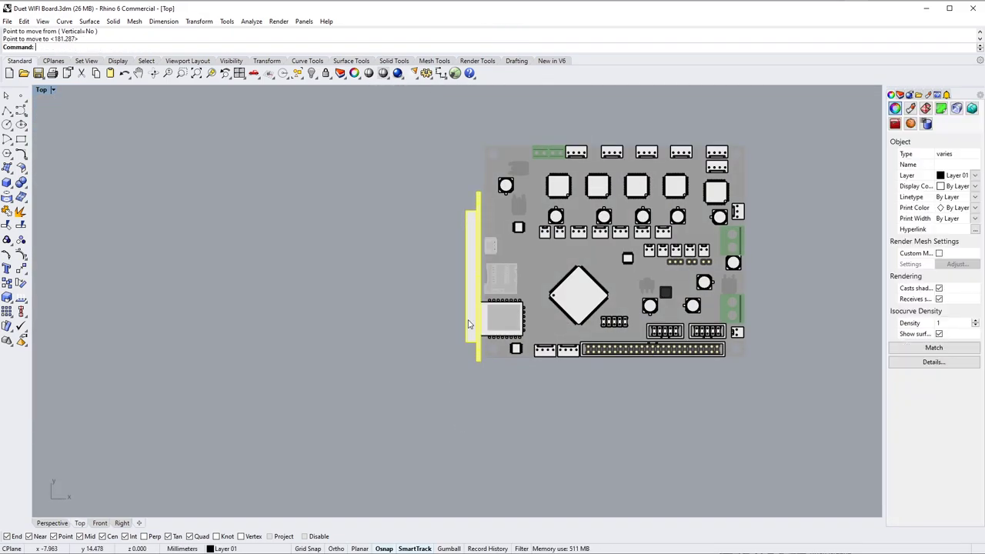
# Step: Stretch the standoff with Scale1D from a first to a second reference point along the board's front edge
pyautogui.scroll(3, 439, 369)
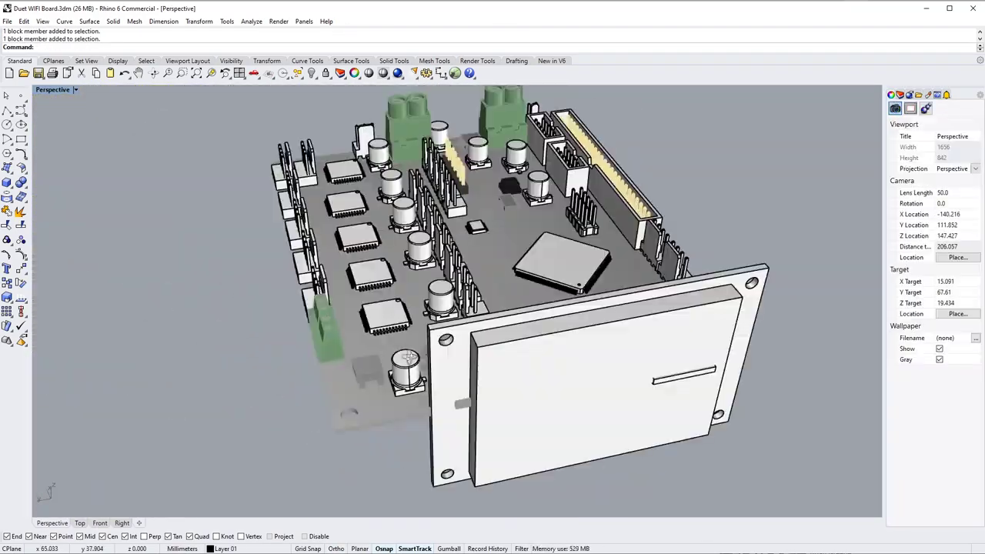
pyautogui.moveTo(500, 385)
pyautogui.mouseDown(button='right')
pyautogui.moveTo(475, 261)
pyautogui.moveTo(376, 313)
pyautogui.mouseUp(button='right')
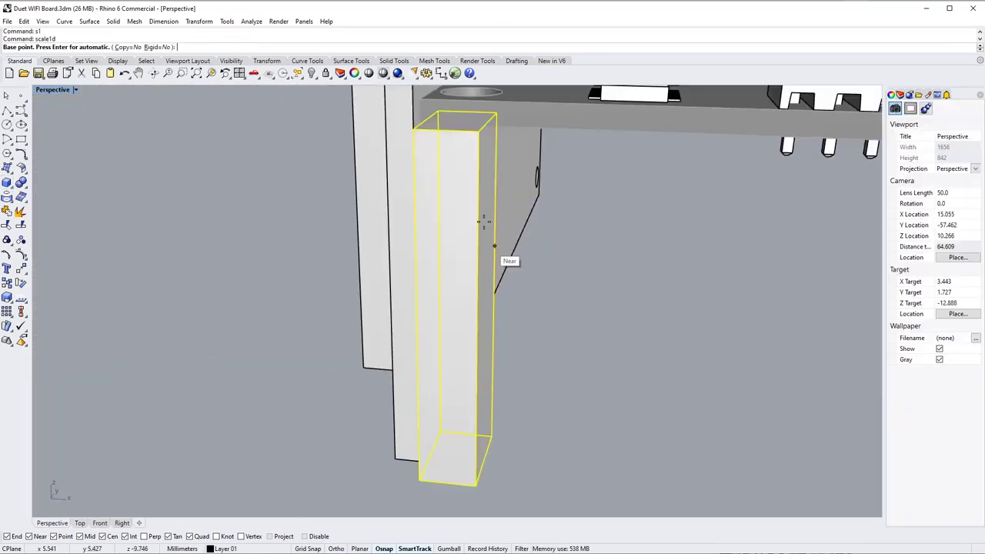
pyautogui.click(476, 418)
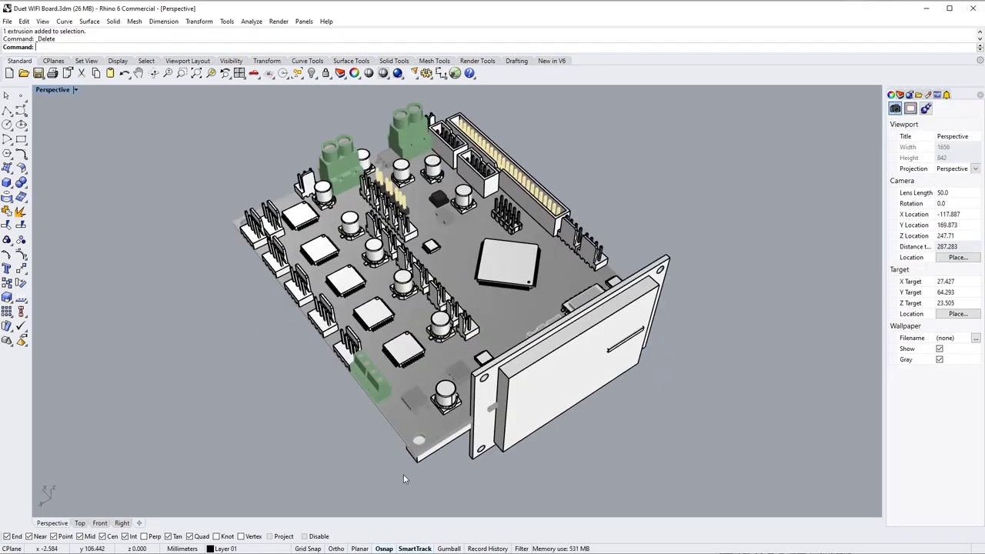
pyautogui.moveTo(404, 478); pyautogui.dragTo(250, 367, button='right')
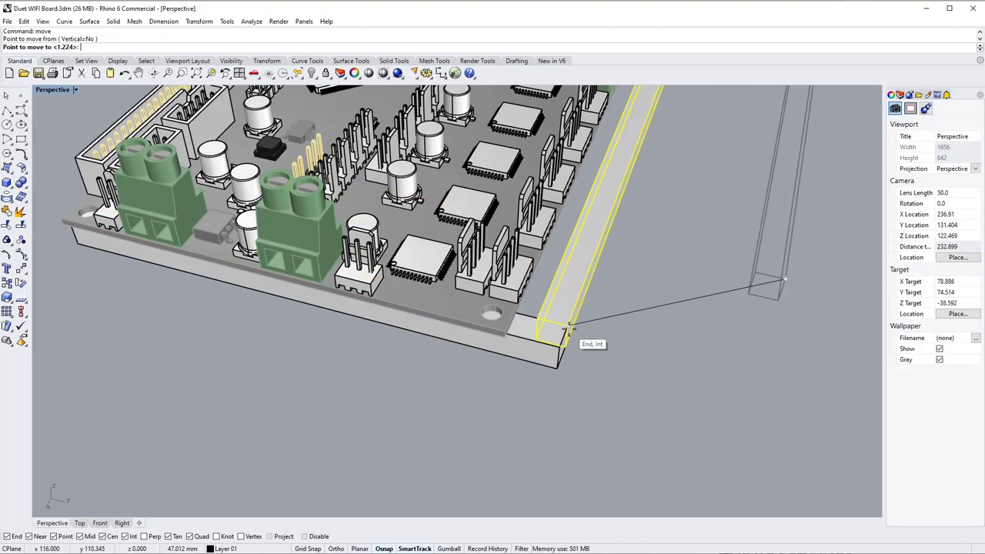
pyautogui.click(576, 341)
pyautogui.scroll(-5, 467, 397)
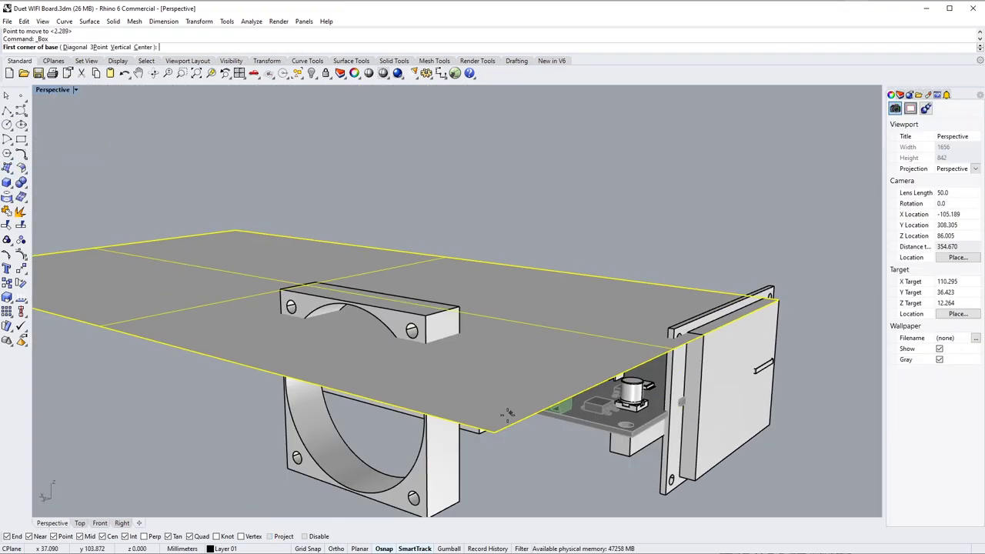
# Step: Cancel the unfinished box, delete the large flat plane over the board, and select the fan
pyautogui.press('Escape')
pyautogui.click(599, 316)
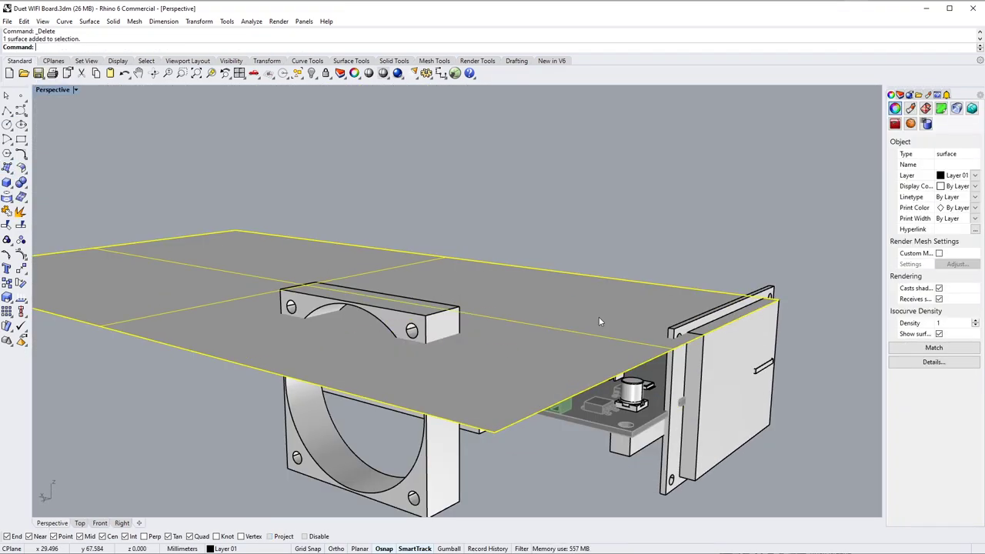
pyautogui.press('Delete')
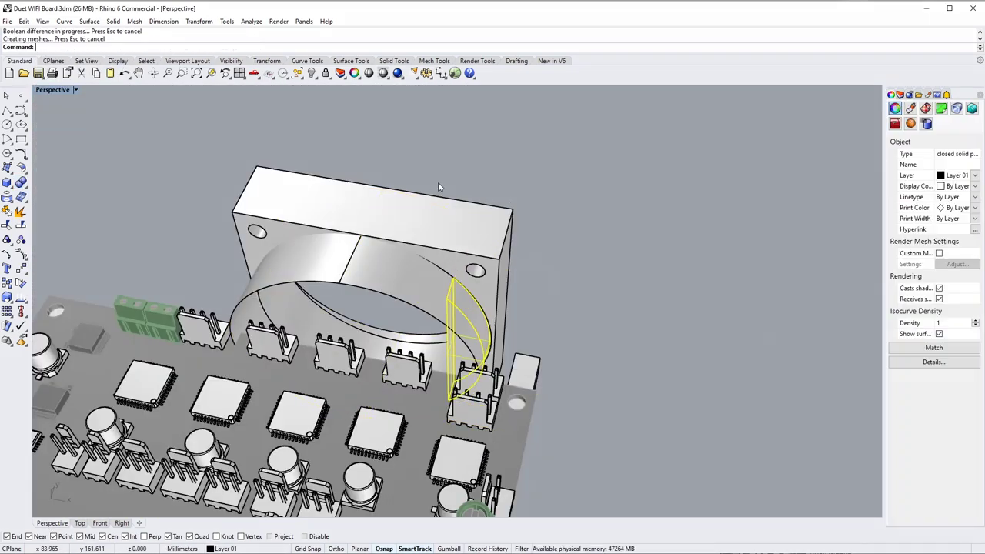
pyautogui.click(367, 263)
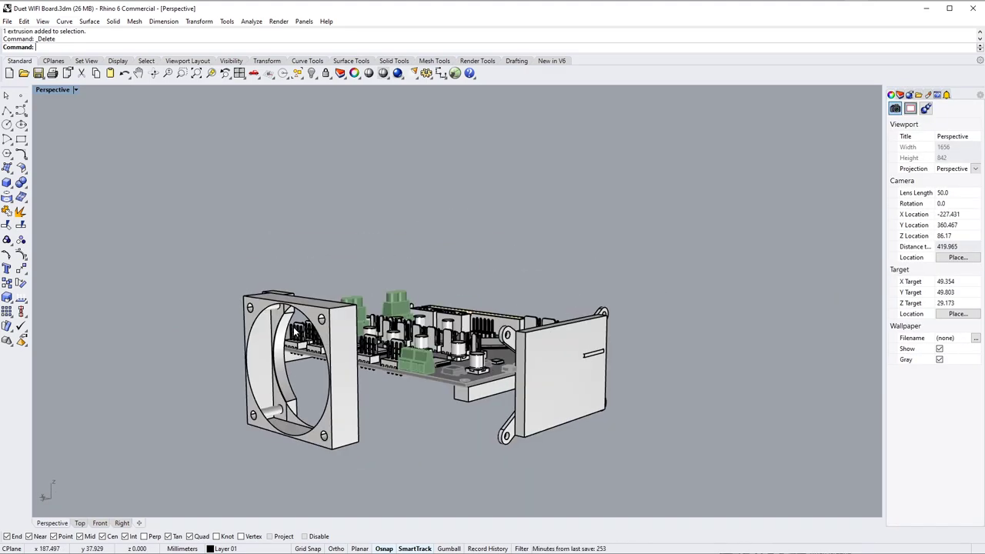
# Step: Zoom and orbit the Perspective view around the board and fan to see the support block
pyautogui.scroll(4, 296, 422)
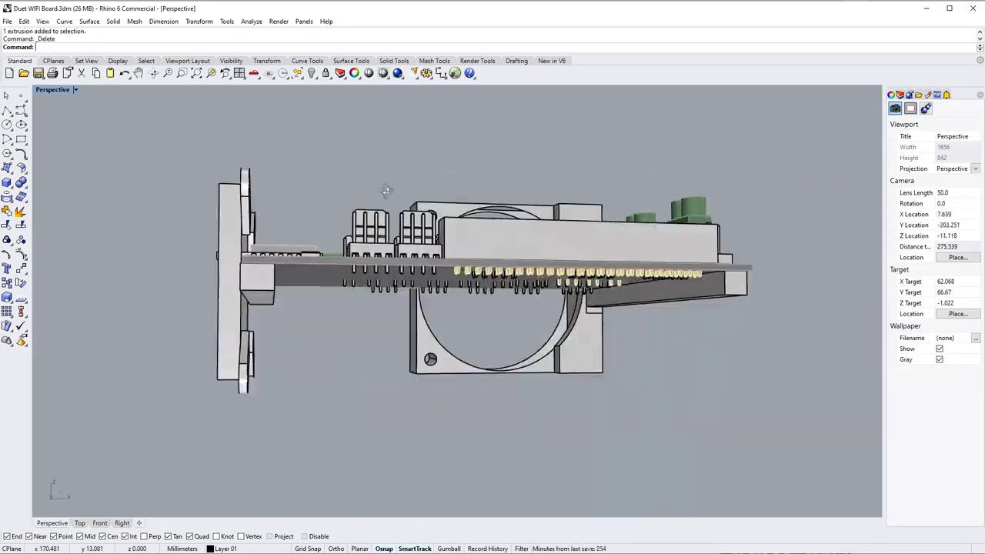
pyautogui.moveTo(387, 189); pyautogui.dragTo(568, 233, button='right')
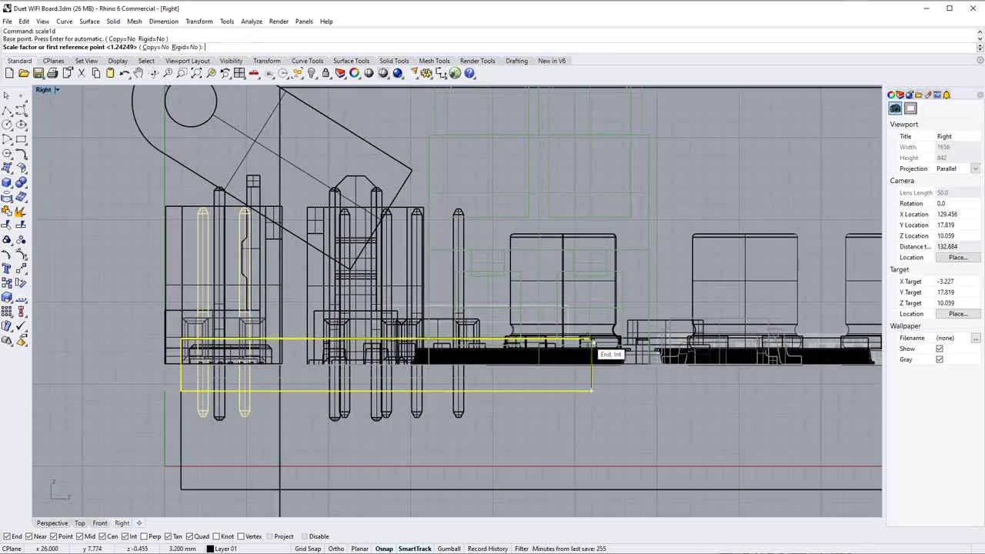
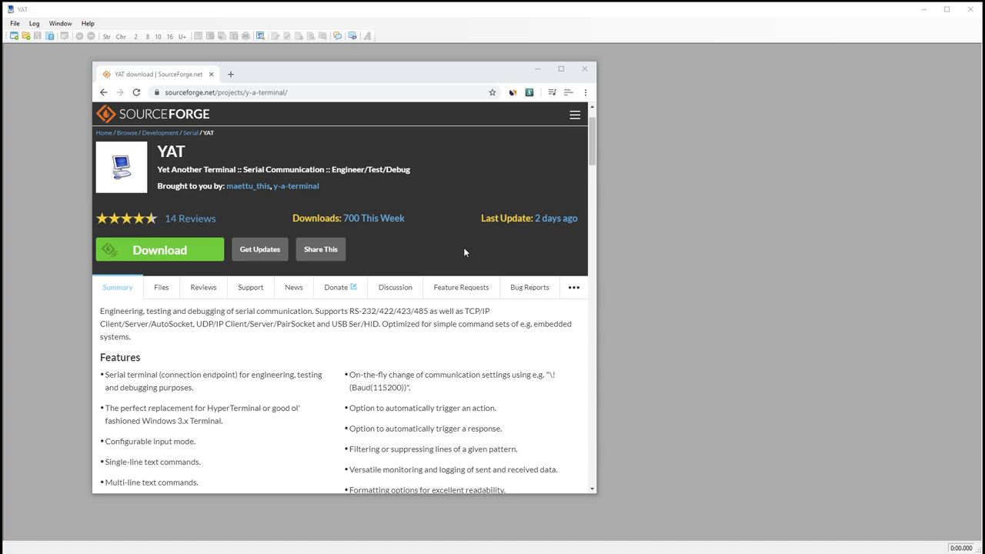
# Step: Close the browser page and open a new YAT terminal on port COM4
pyautogui.click(584, 68)
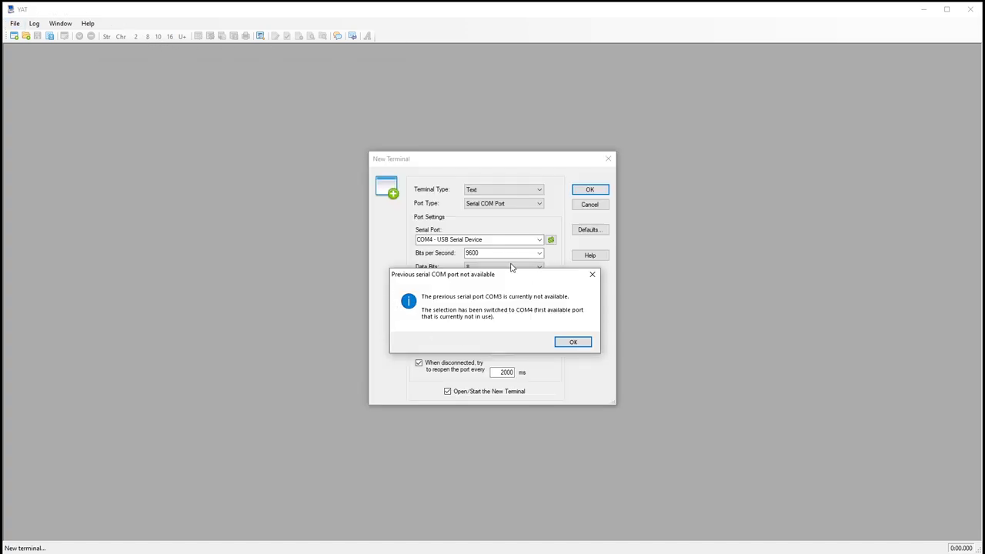
pyautogui.click(567, 344)
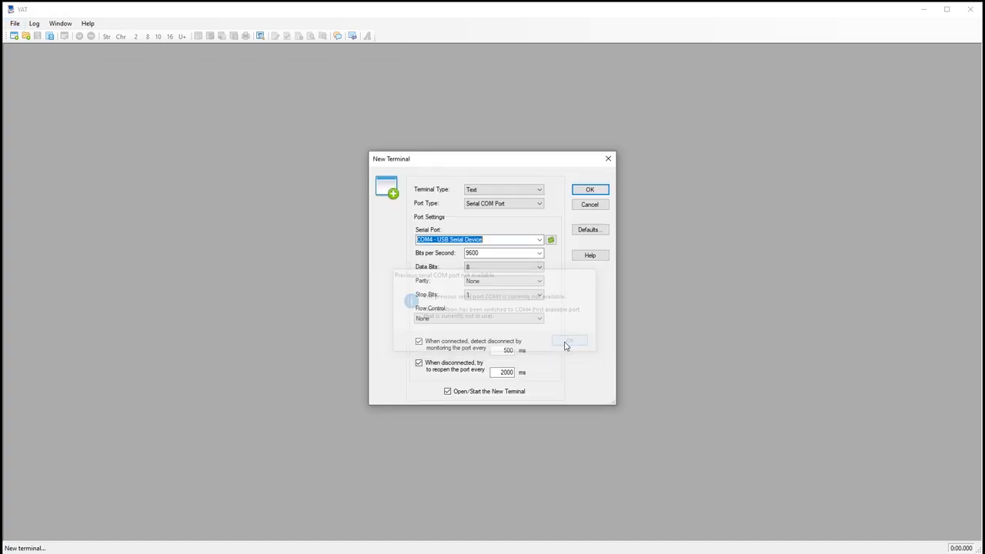
pyautogui.click(583, 191)
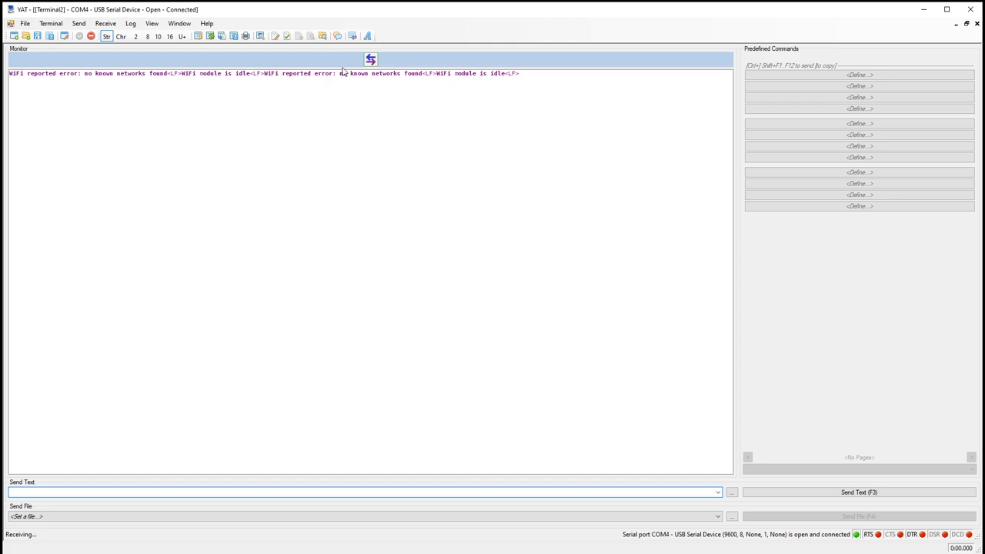
# Step: Send M115 and select the RepRapFirmware 2.03 Duet 2 WiFi firmware reply
pyautogui.click(29, 491)
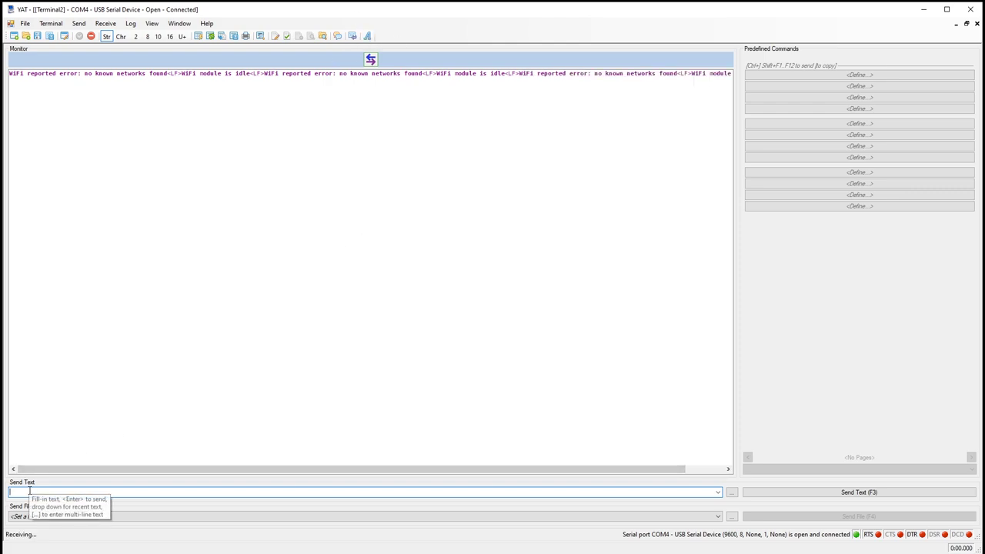
pyautogui.write('M115')
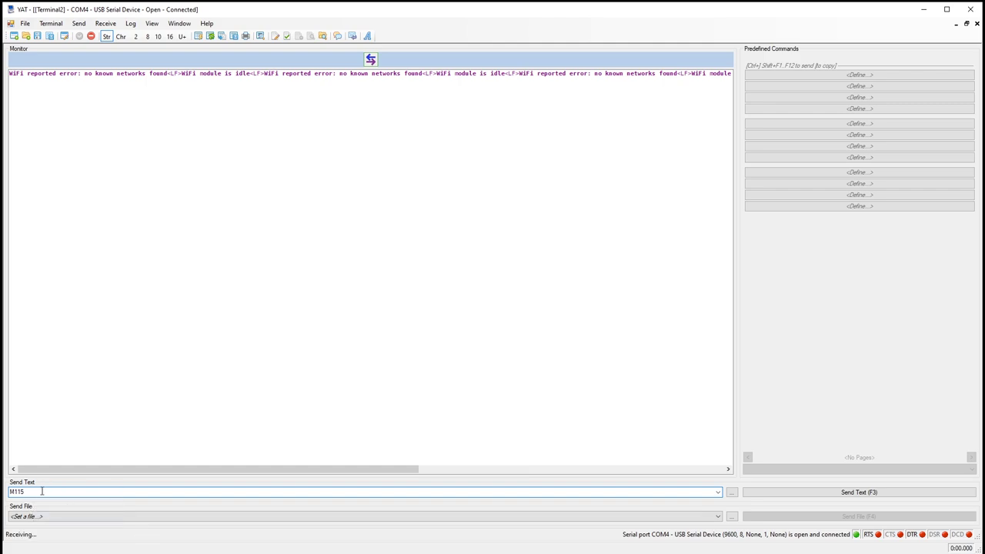
pyautogui.press('Return')
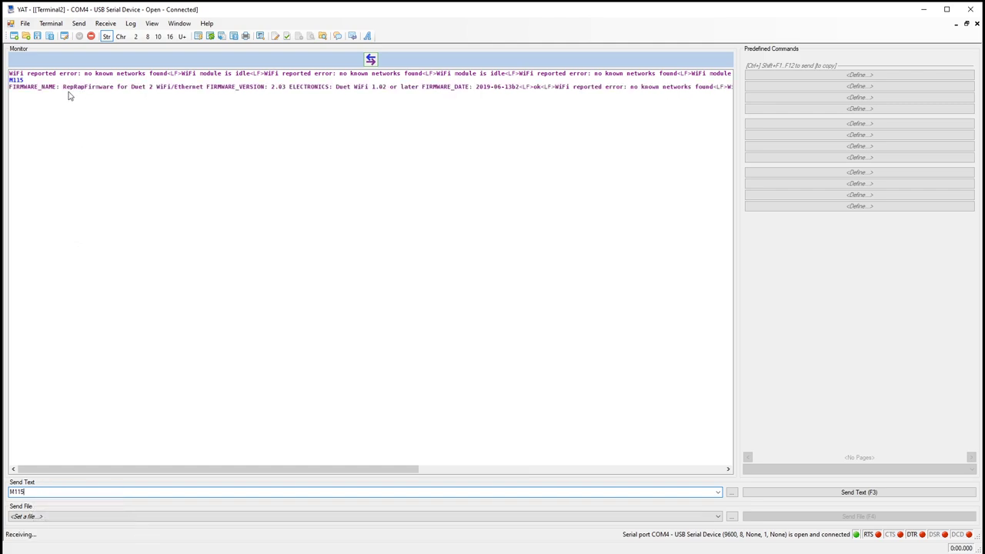
pyautogui.click(29, 90)
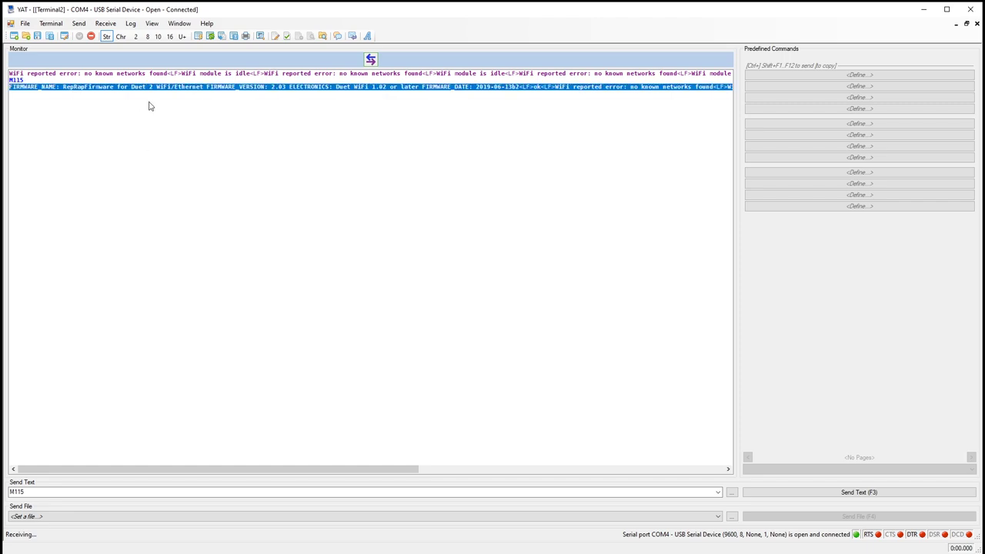
pyautogui.click(186, 492)
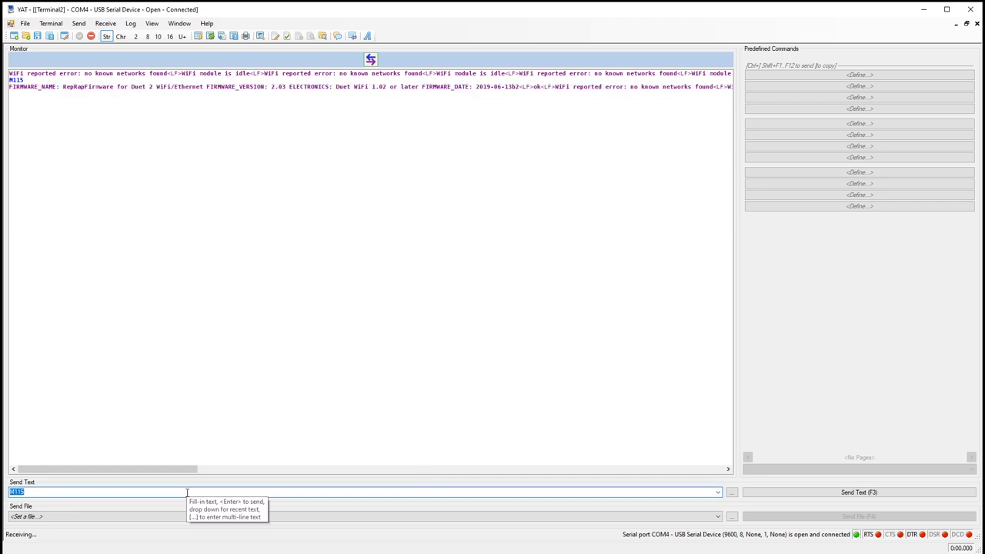
# Step: Send M552 S0 to disable WiFi, then M552 S1 to re-enable it
pyautogui.write('M552 s0')
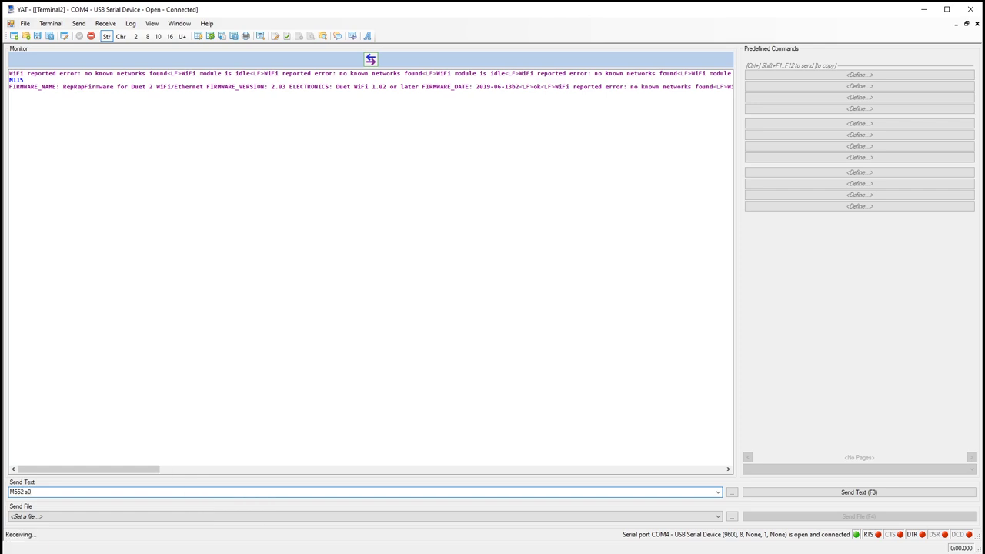
pyautogui.press('BackSpace')
pyautogui.write('S0')
pyautogui.press('Return')
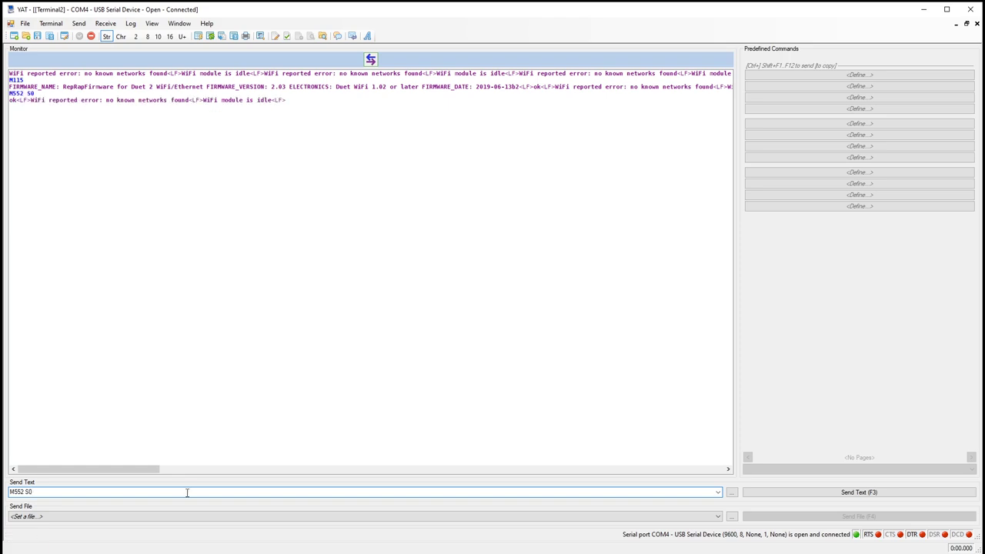
pyautogui.write('M552 S1')
pyautogui.press('Return')
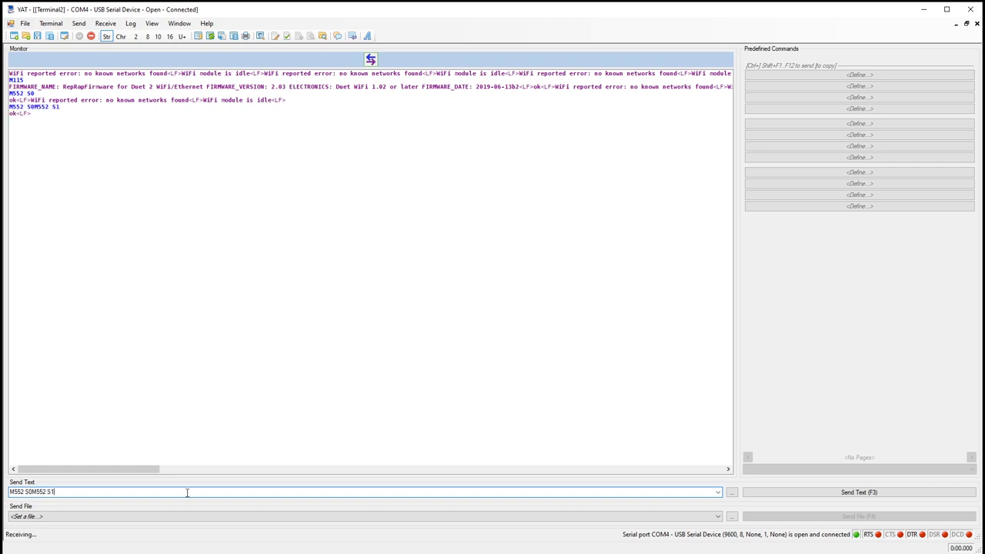
# Step: Replace the command field's contents with the pasted M587 network credentials command
pyautogui.hotkey('ctrl', 'a')
pyautogui.press('BackSpace')
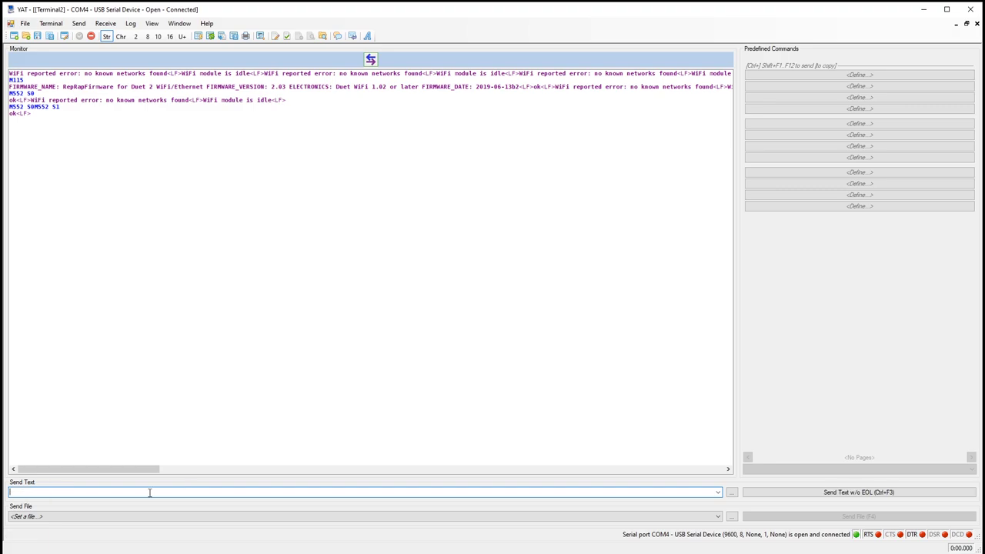
pyautogui.hotkey('ctrl', 'v')
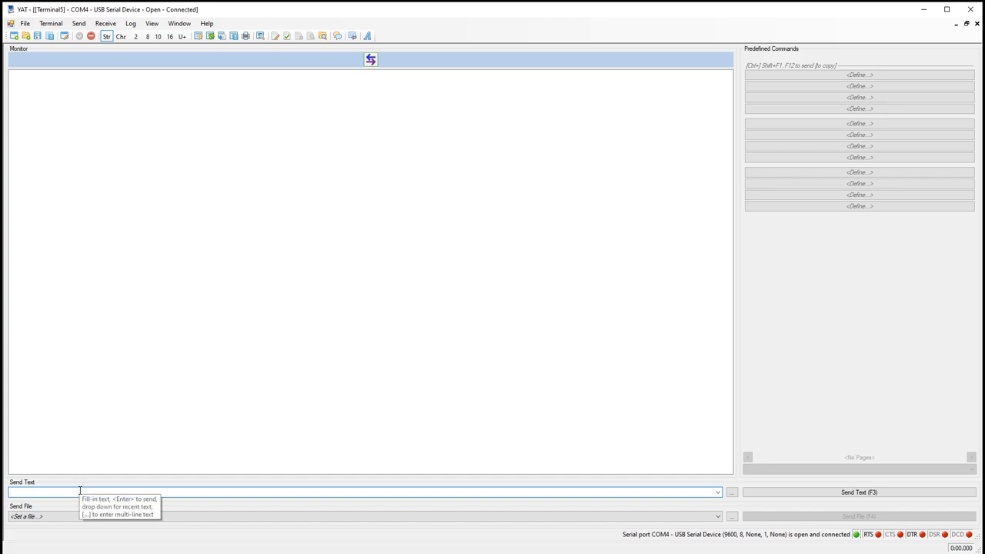
# Step: Send M552 and select the reply showing WiFi connected at 192.168.1.106
pyautogui.write('M552')
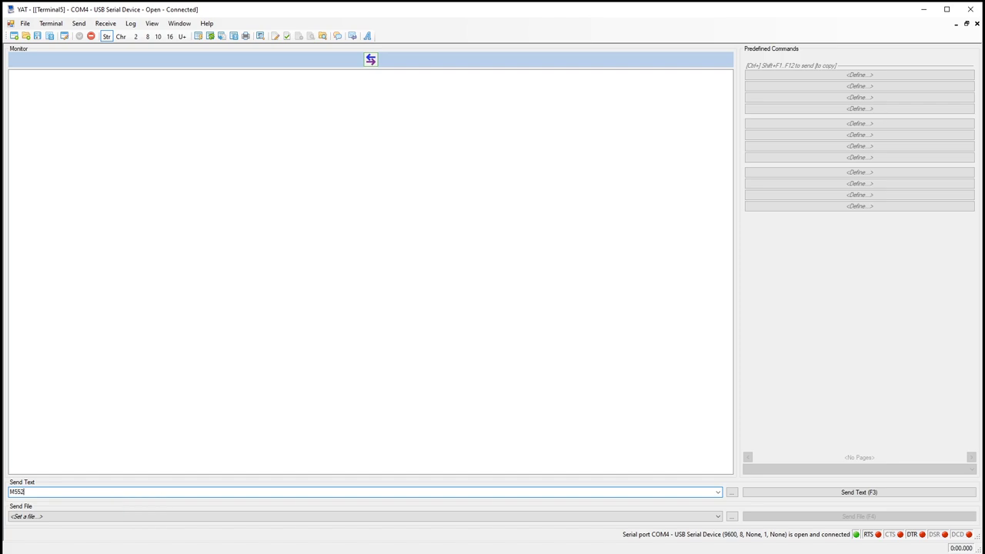
pyautogui.press('Return')
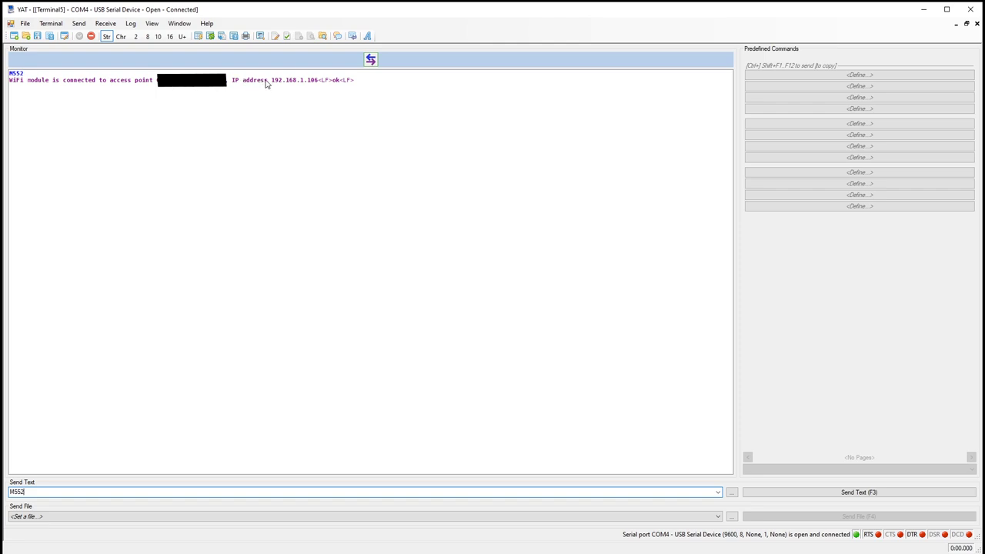
pyautogui.click(277, 82)
# Step: Paste the copied reply into the browser address bar, trimmed to 192.168.1.106, and load it
pyautogui.hotkey('alt', 'Tab')
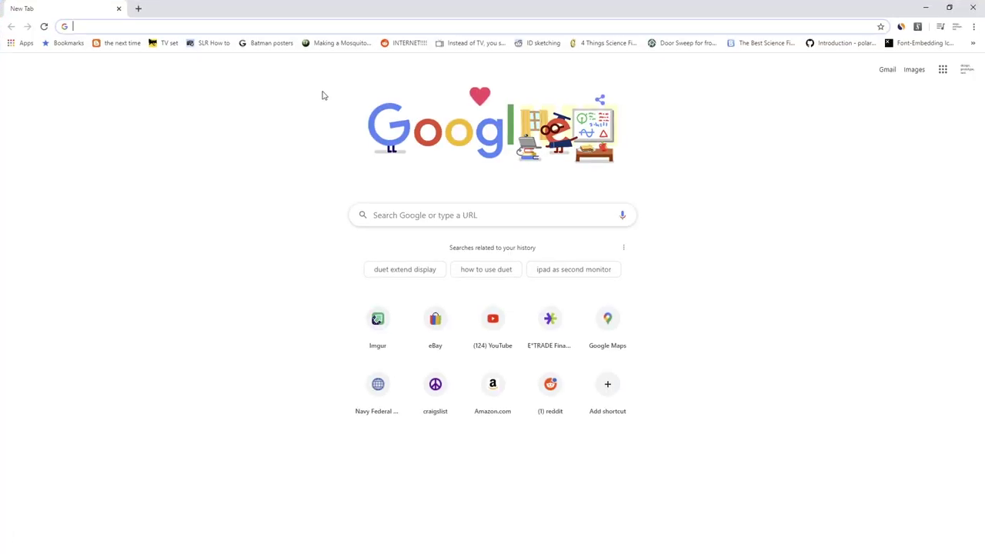
pyautogui.click(947, 8)
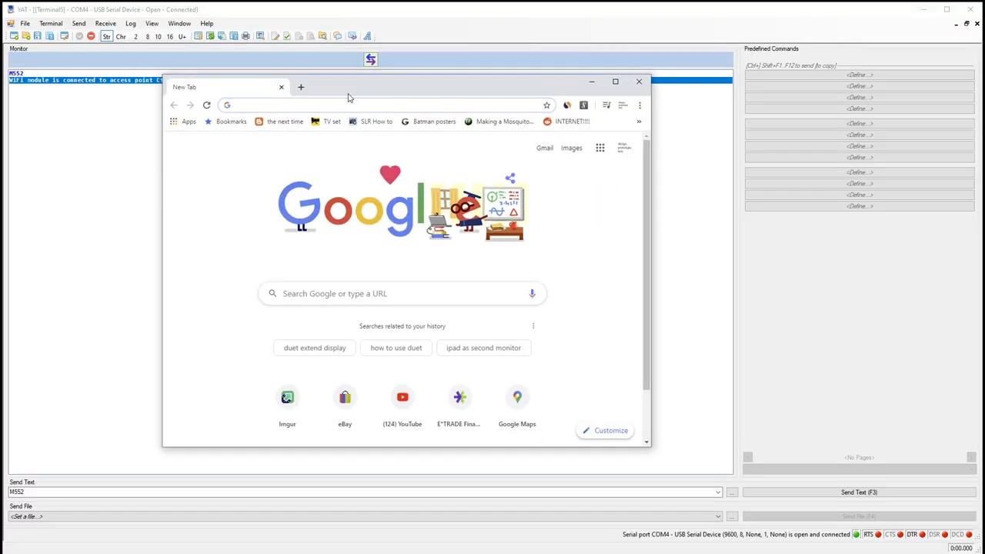
pyautogui.write('WiFi module is connected to access point Cthulhu_is_watching, IP address 192.168.1.106<LF>ok<LF>')
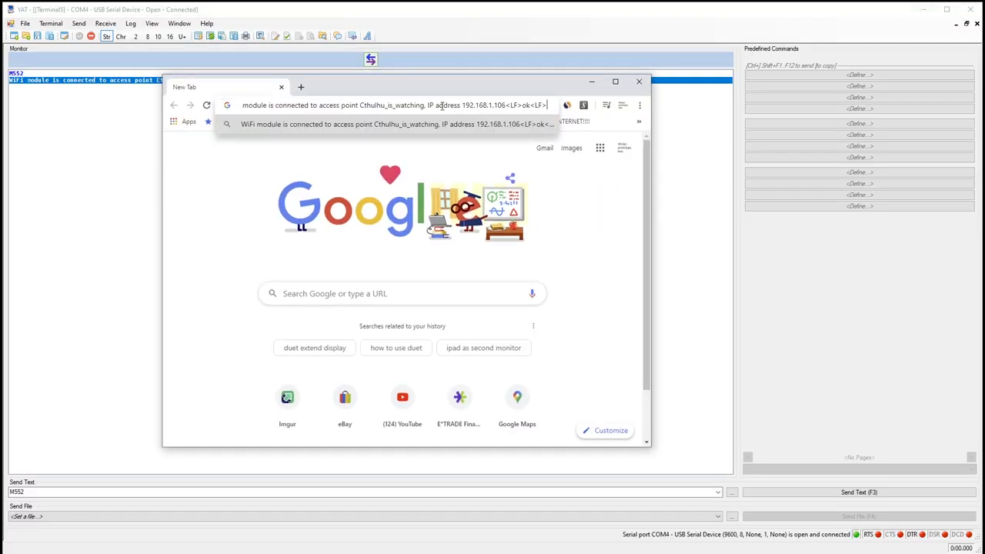
pyautogui.moveTo(462, 106); pyautogui.dragTo(64, 123)
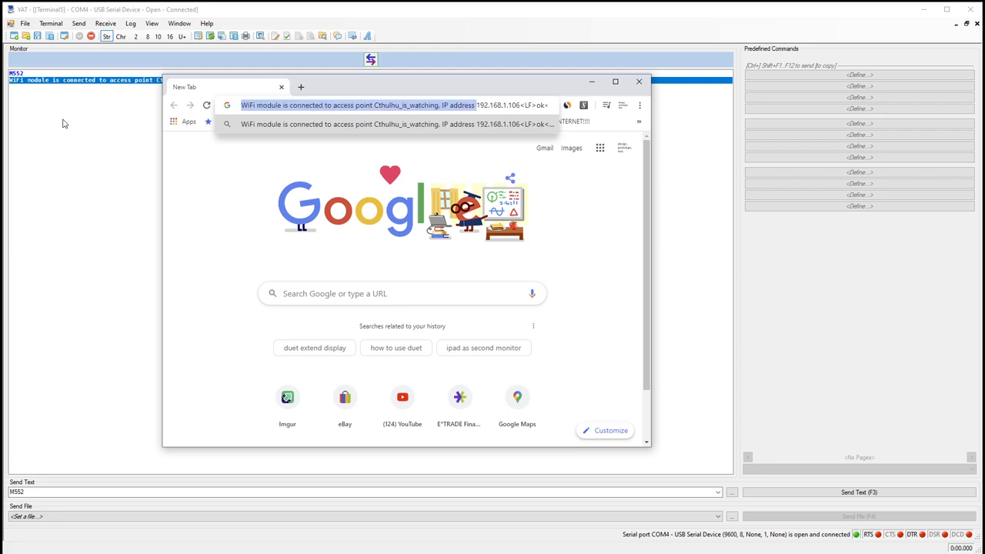
pyautogui.press('BackSpace')
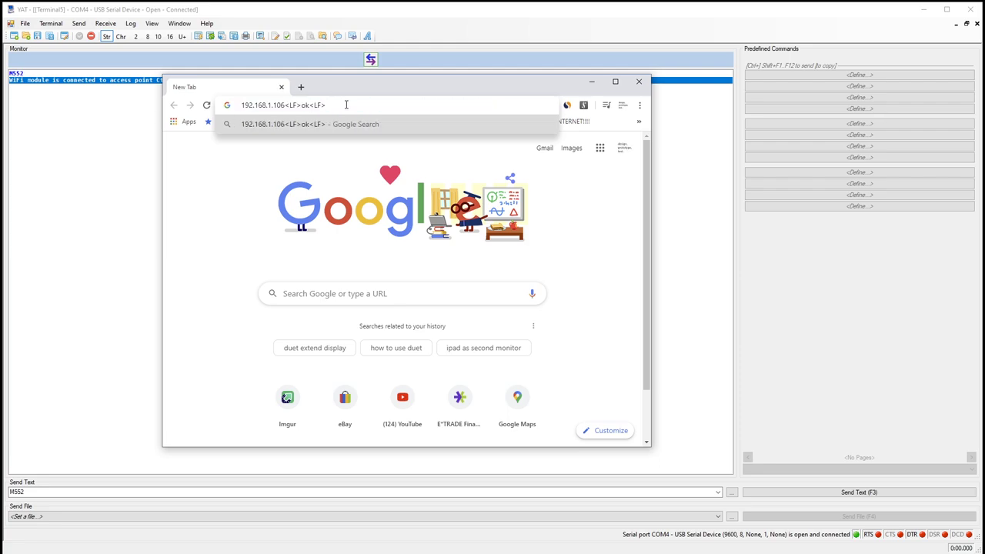
pyautogui.press('BackSpace')
pyautogui.press('BackSpace')
pyautogui.press('BackSpace')
pyautogui.press('BackSpace')
pyautogui.press('BackSpace')
pyautogui.press('BackSpace')
pyautogui.press('BackSpace')
pyautogui.press('BackSpace')
pyautogui.press('BackSpace')
pyautogui.press('BackSpace')
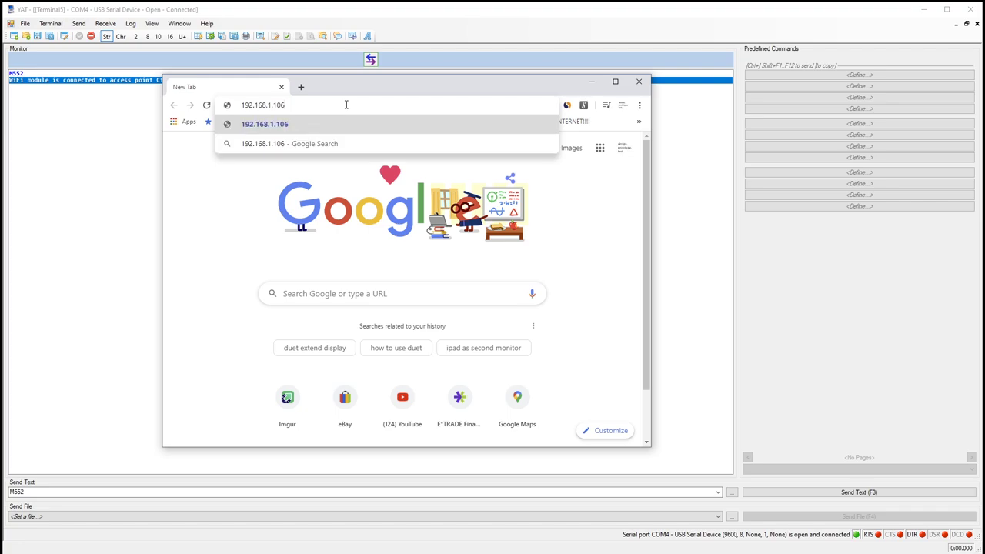
pyautogui.press('Return')
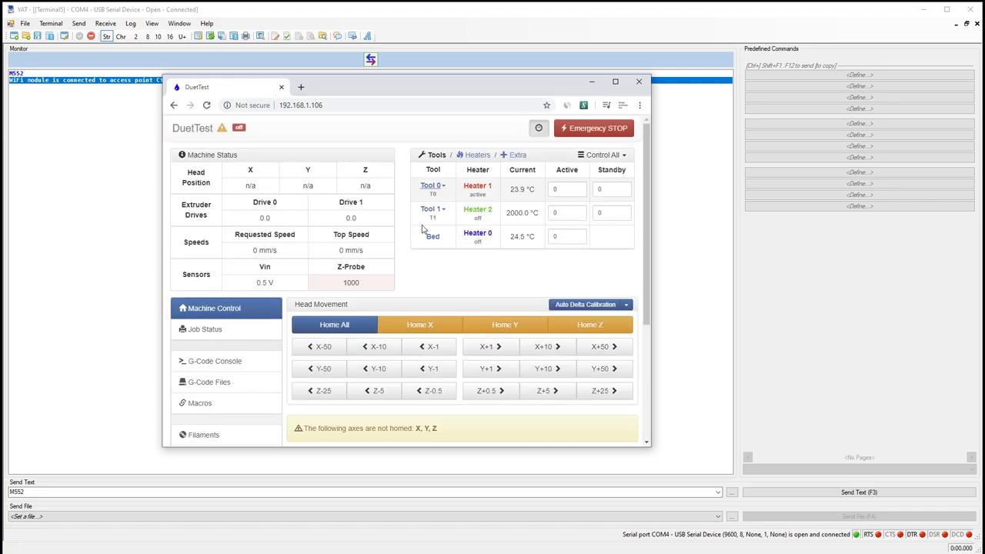
# Step: Close the YAT serial terminal session and return to the DuetTest browser window
pyautogui.scroll(-3, 394, 199)
pyautogui.scroll(3, 624, 390)
pyautogui.scroll(-3, 243, 250)
pyautogui.scroll(3, 245, 252)
pyautogui.moveTo(537, 86); pyautogui.dragTo(534, 108)
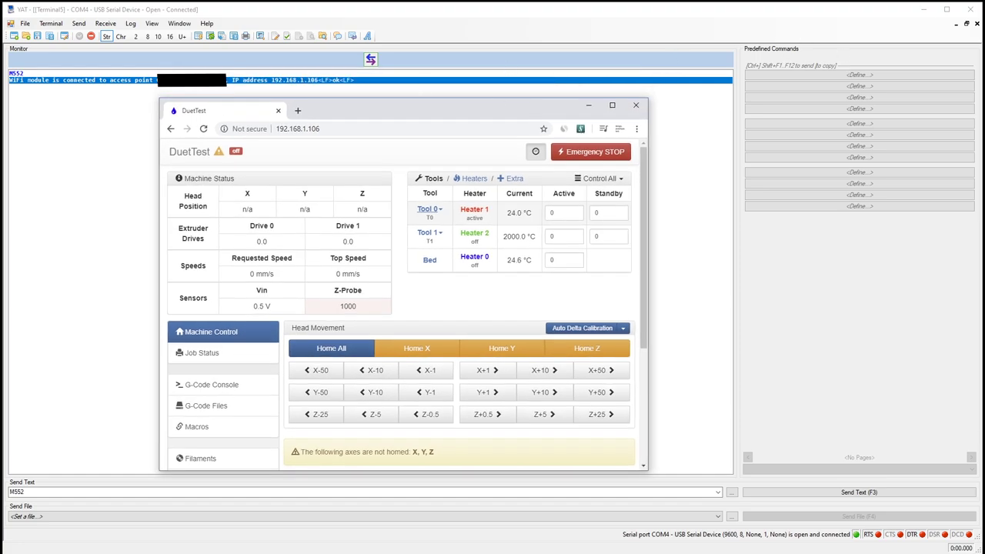
pyautogui.click(976, 23)
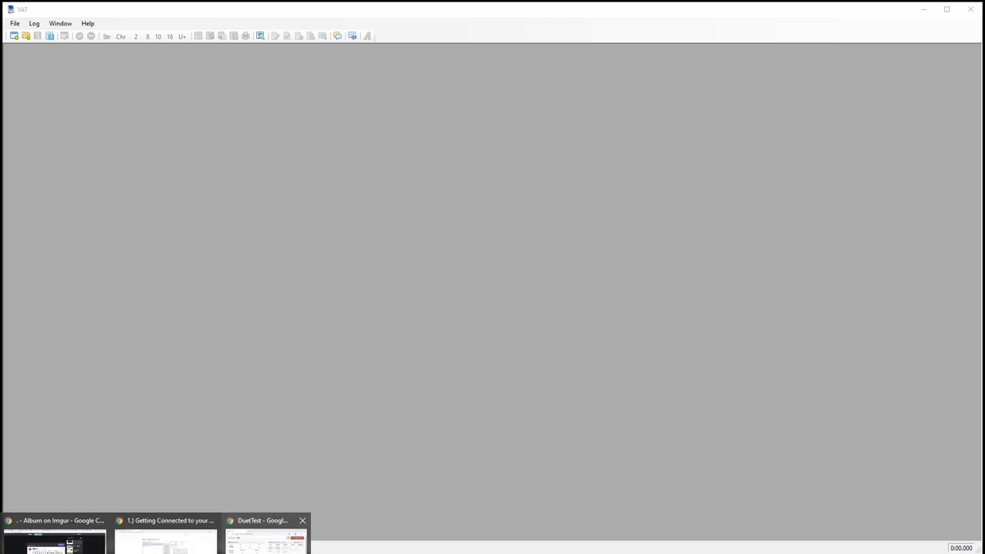
pyautogui.click(266, 543)
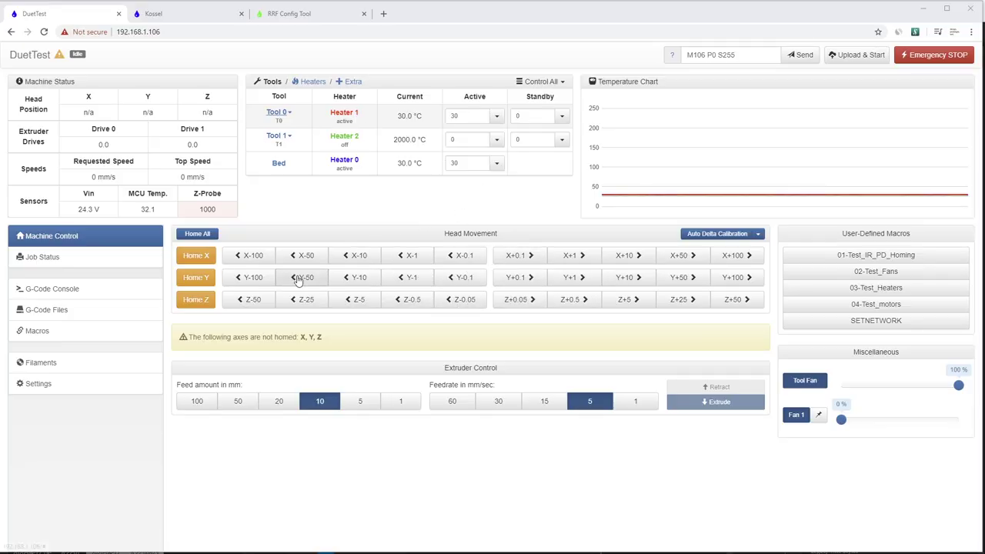
# Step: Switch between the Kossel and DuetTest dashboards, then go to the RRF Config Tool tab
pyautogui.click(161, 17)
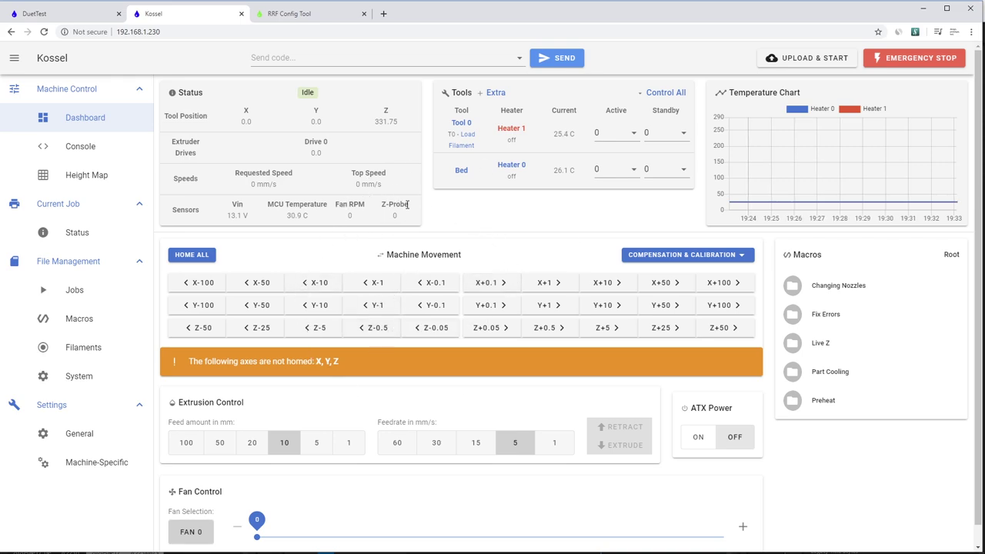
pyautogui.click(48, 15)
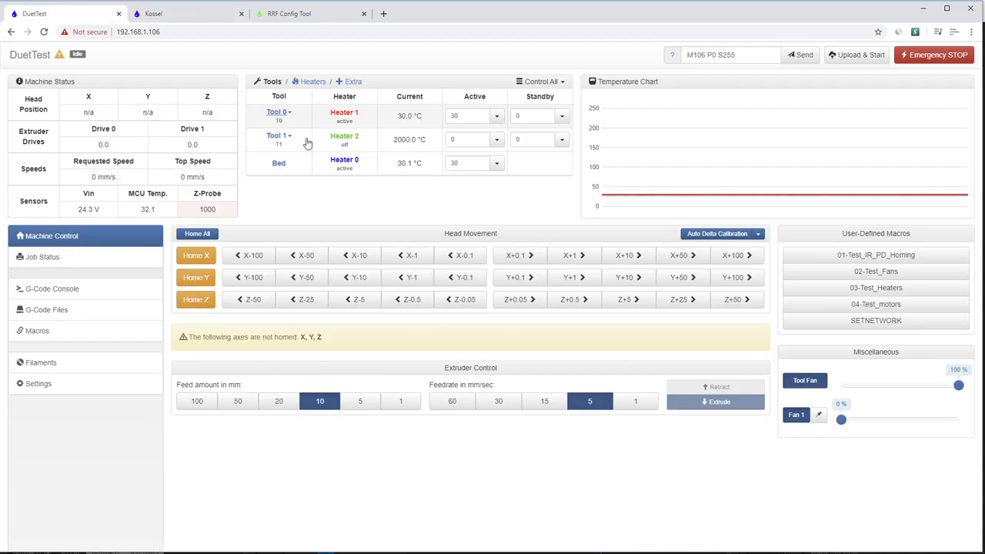
pyautogui.click(155, 17)
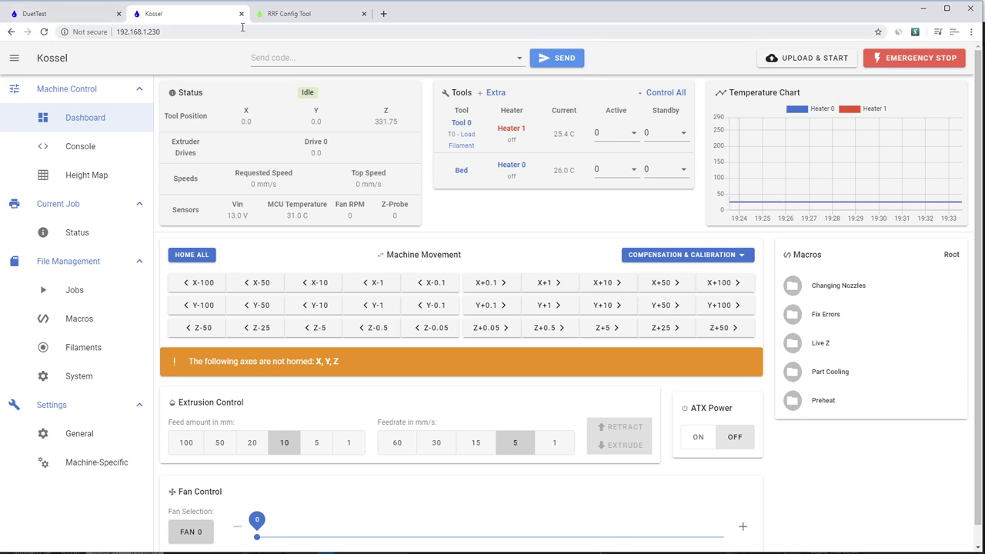
pyautogui.click(284, 15)
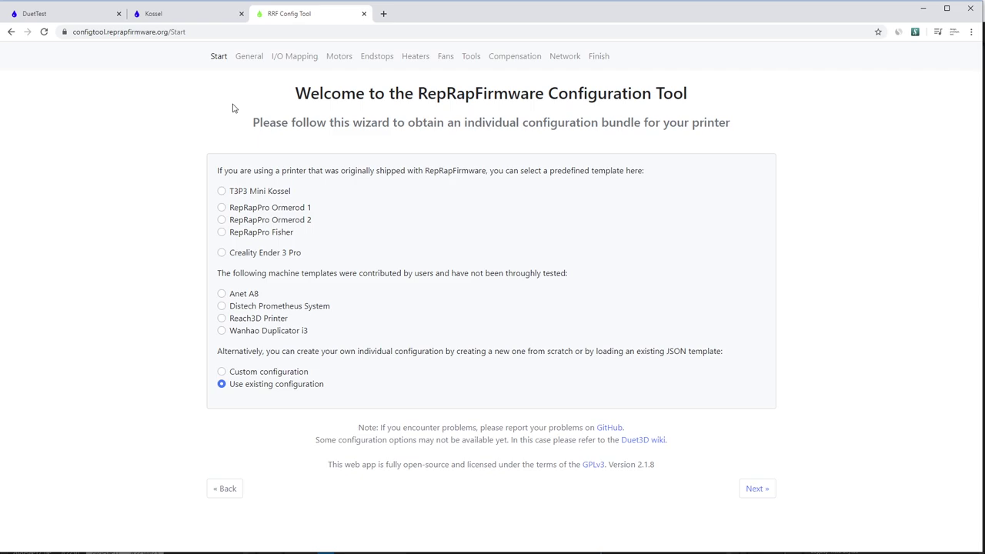
# Step: Select 'Custom configuration' on the Start page
pyautogui.click(222, 372)
# Step: Browse the General, I/O Mapping, Motors, Endstops, Heaters, Fans, Tools, Compensation and Network pages
pyautogui.click(243, 61)
pyautogui.click(285, 60)
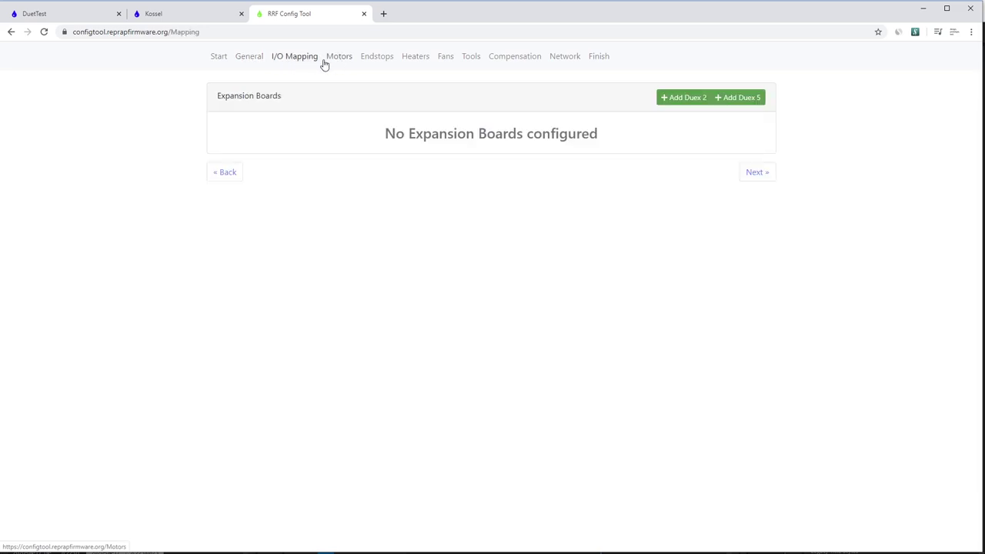
pyautogui.click(352, 63)
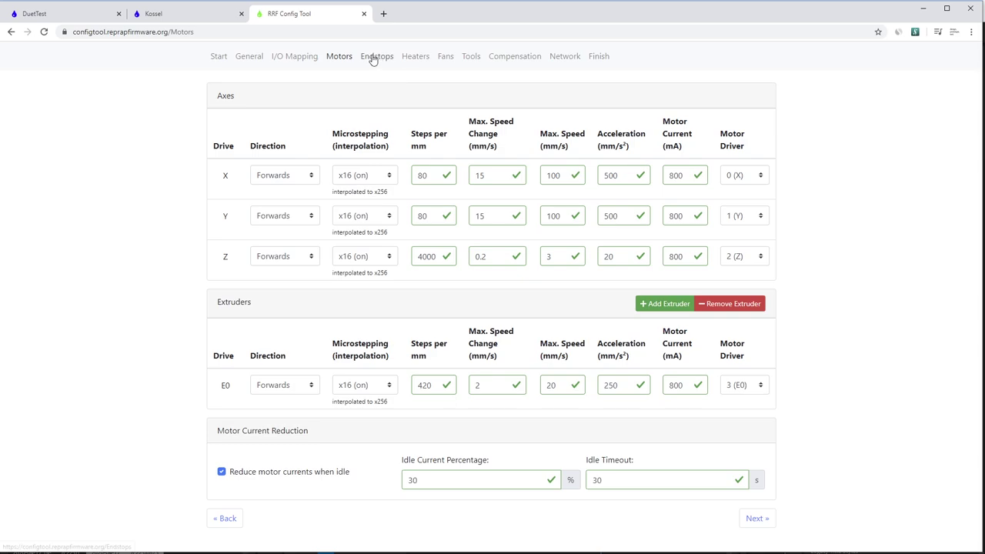
pyautogui.click(373, 60)
pyautogui.click(408, 60)
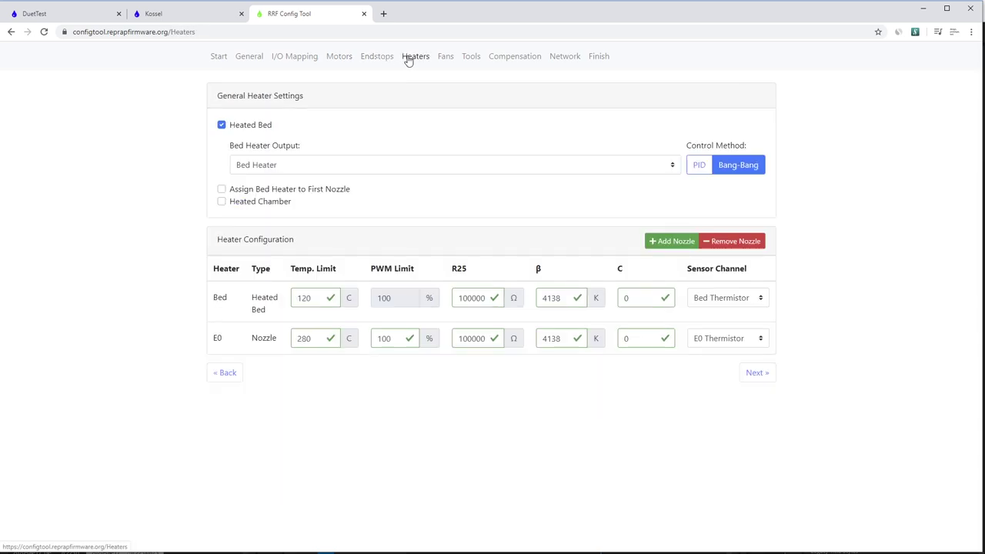
pyautogui.click(445, 60)
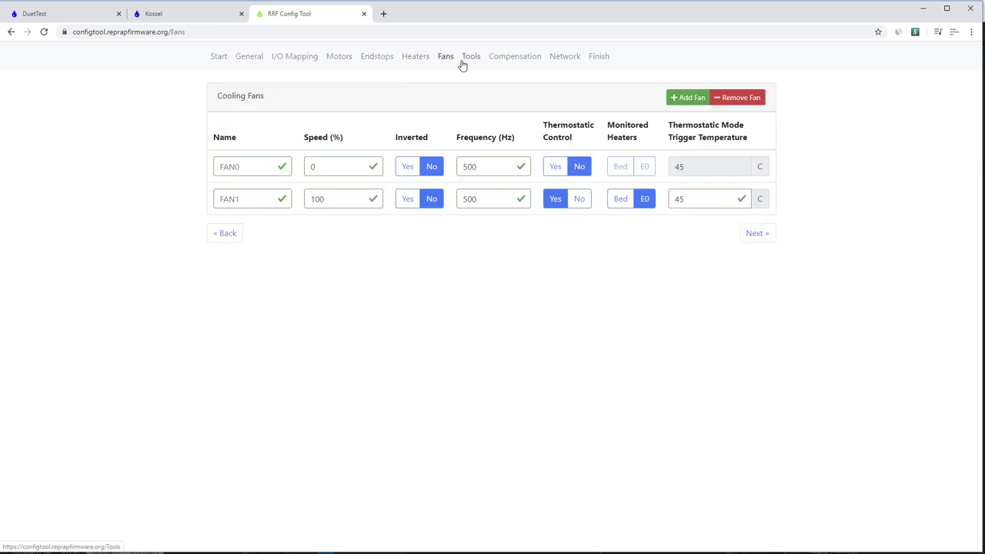
pyautogui.click(469, 62)
pyautogui.click(504, 63)
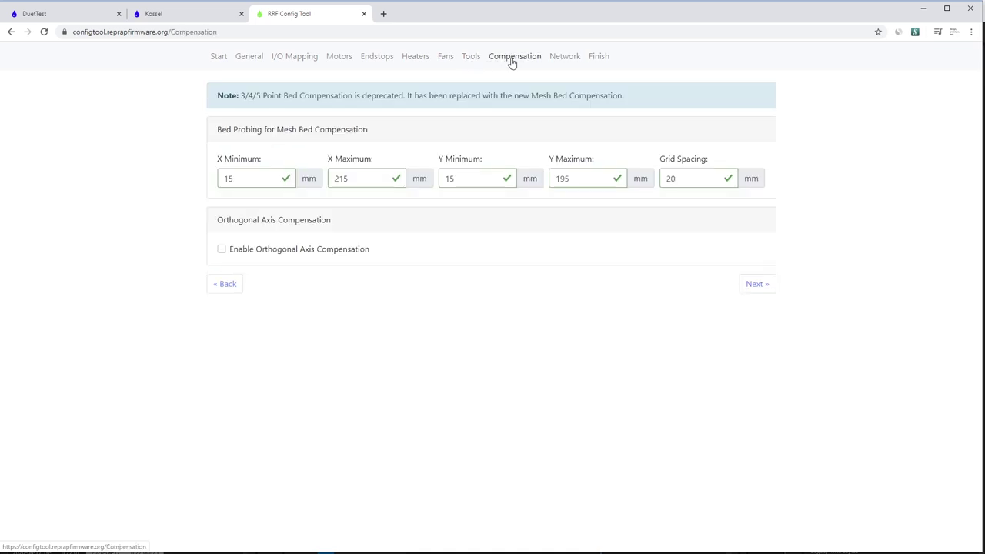
pyautogui.click(558, 63)
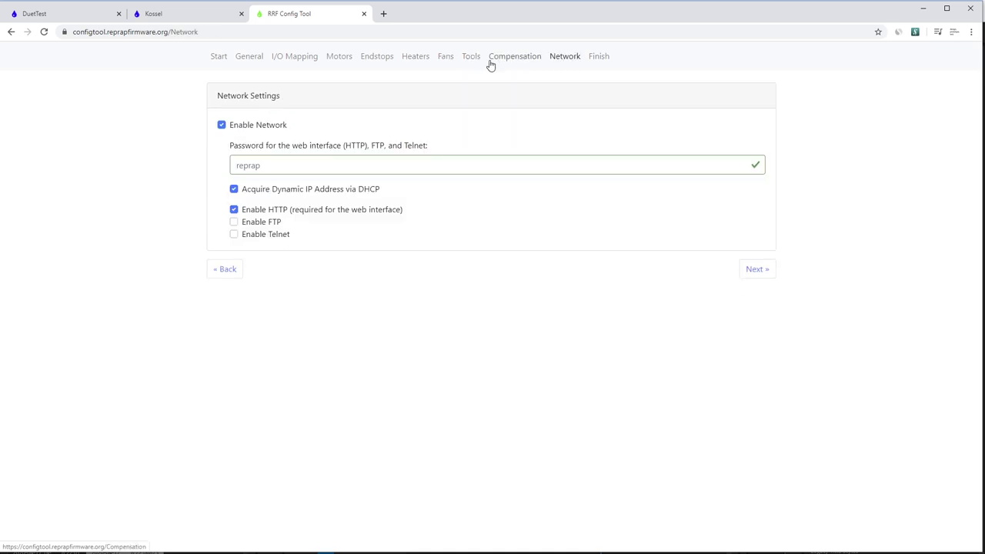
# Step: Switch the Start page to 'Use existing configuration' and return to General settings
pyautogui.click(218, 61)
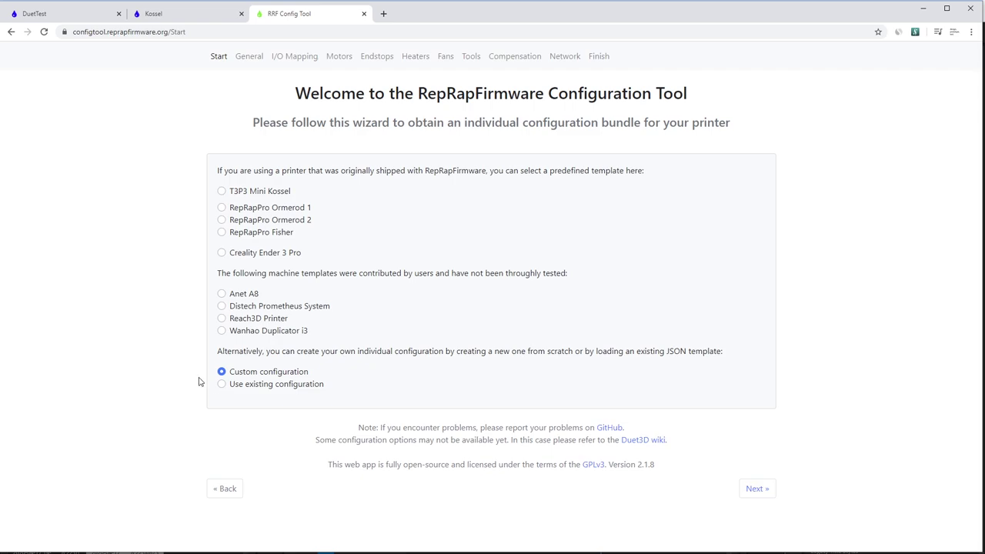
pyautogui.click(238, 387)
pyautogui.click(248, 61)
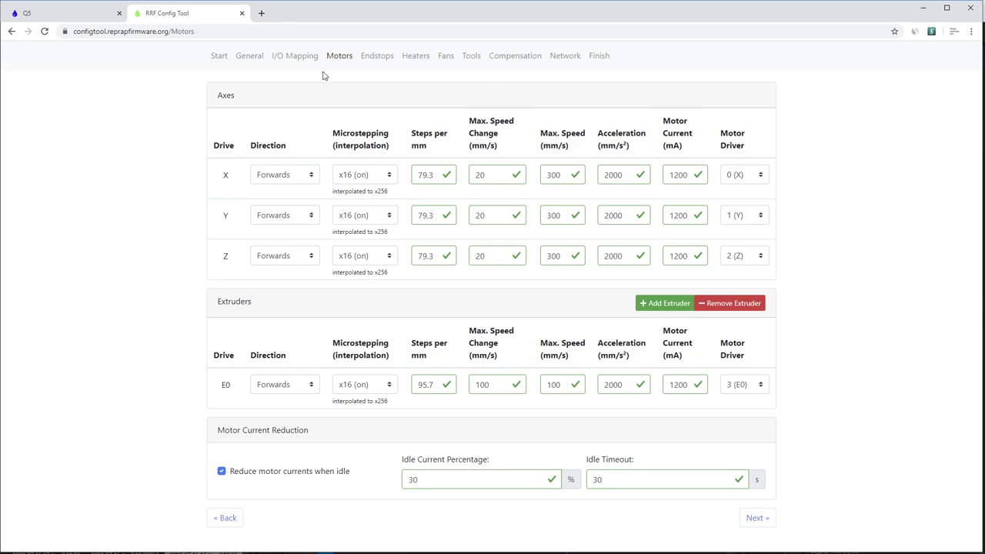
# Step: Jump to the Finish page and generate the configuration to list its files
pyautogui.click(598, 60)
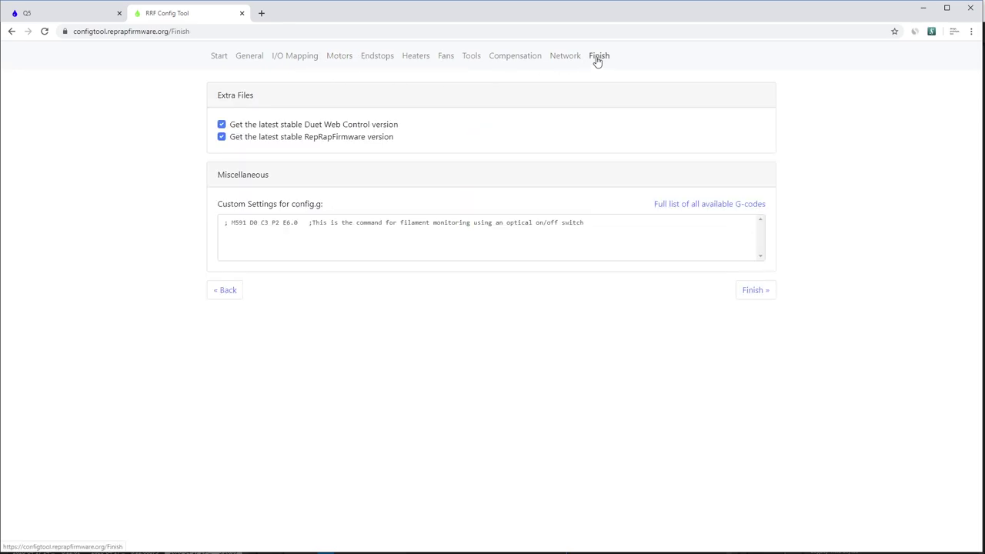
pyautogui.click(753, 292)
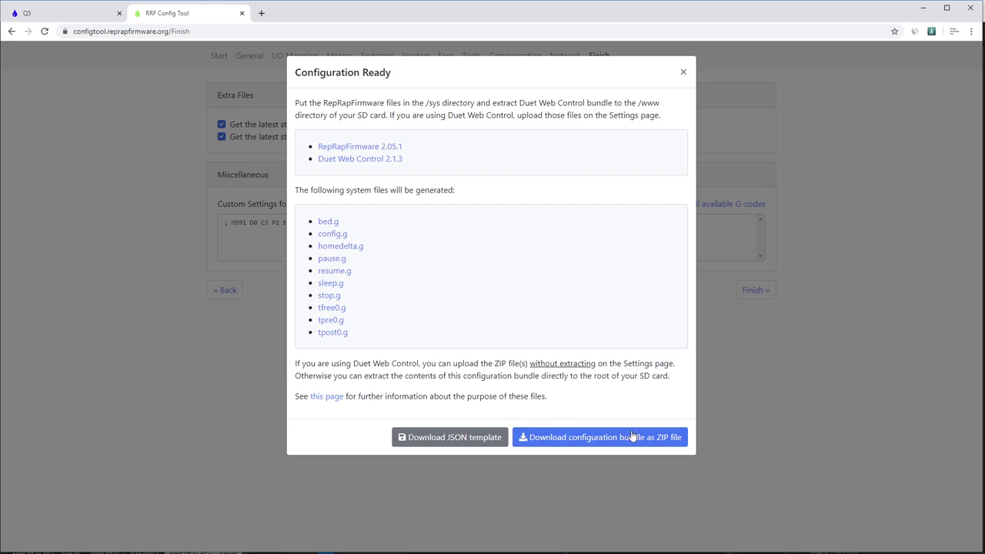
# Step: Download RepRapFirmware 2.05.1 and Duet Web Control 2.1.3, then go to the Q5 printer's tab
pyautogui.click(390, 148)
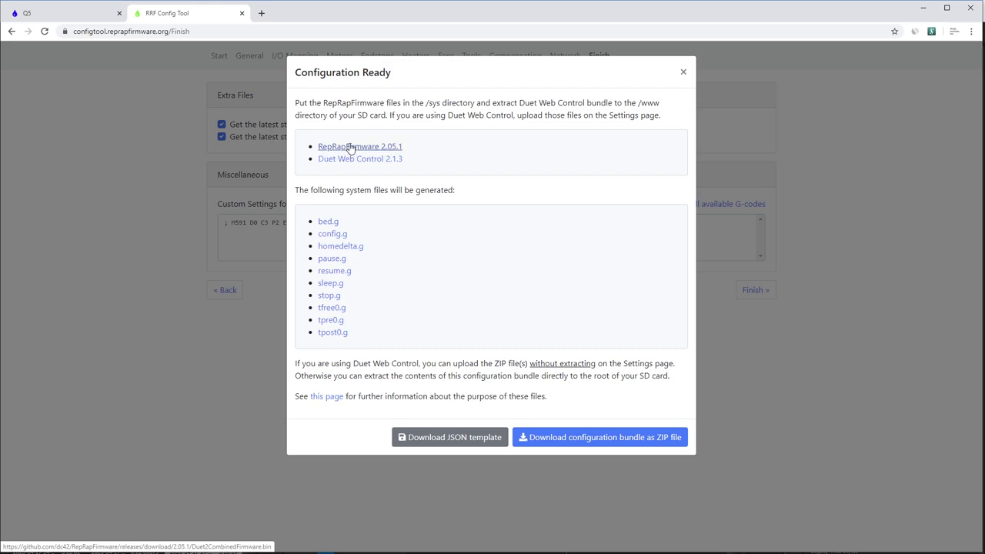
pyautogui.click(366, 161)
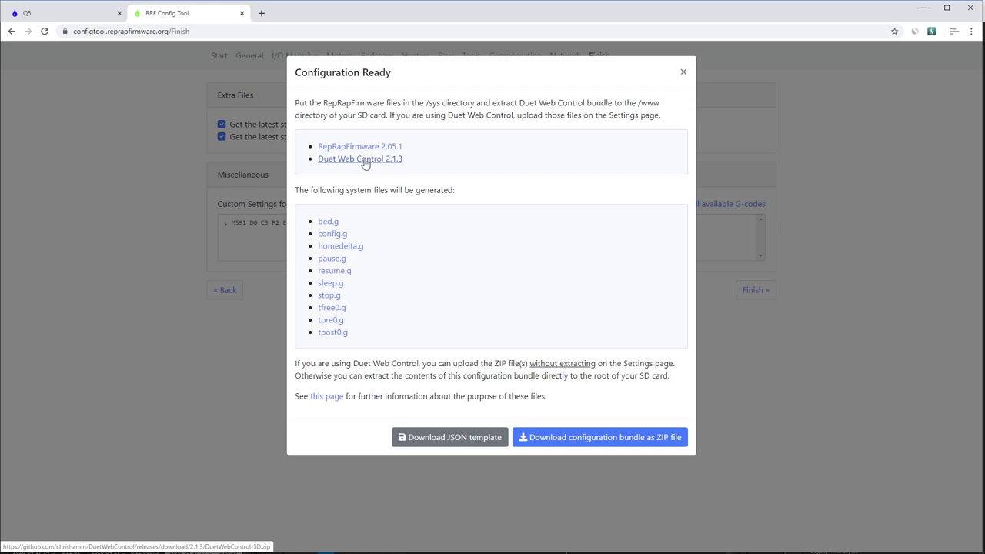
pyautogui.click(683, 72)
pyautogui.click(37, 14)
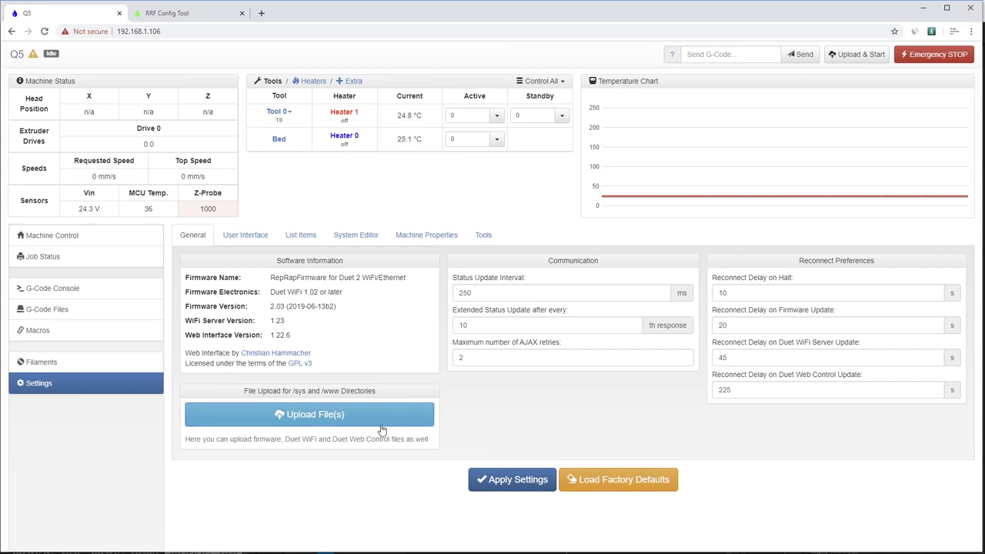
# Step: Upload DuetWebControl-SD.zip to the Q5 printer to update its web interface
pyautogui.click(319, 416)
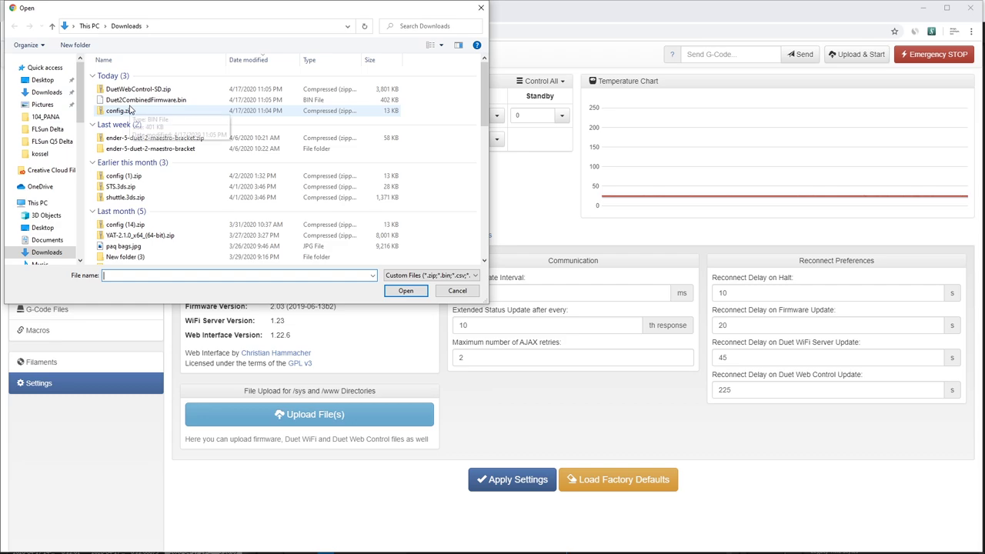
pyautogui.click(127, 91)
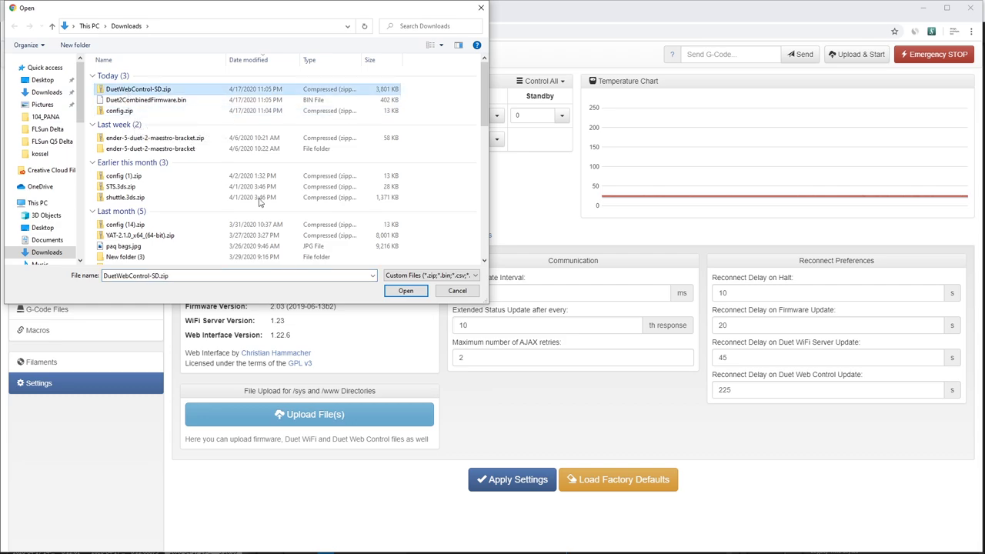
pyautogui.click(404, 291)
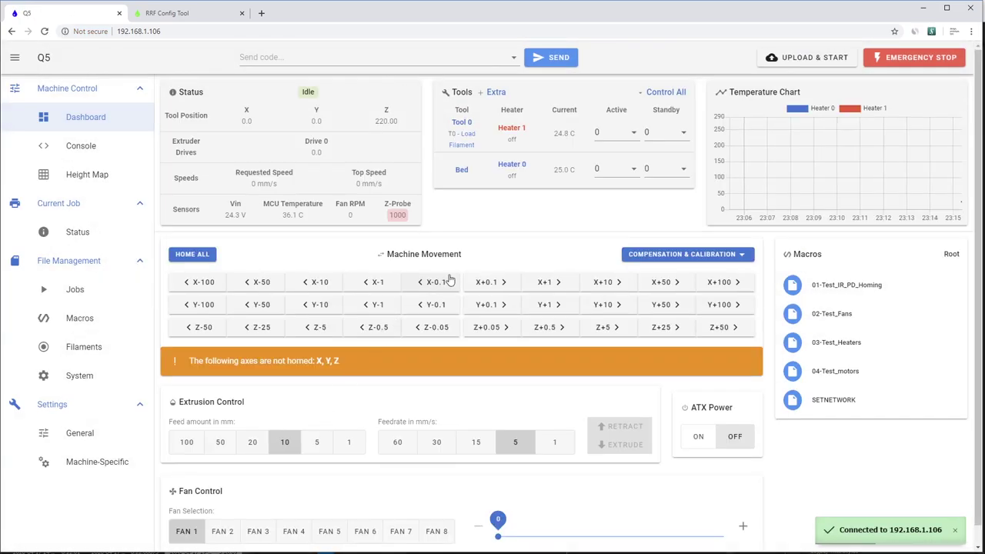
# Step: Upload Duet2CombinedFirmware.bin from System files and confirm installing the firmware update
pyautogui.click(80, 377)
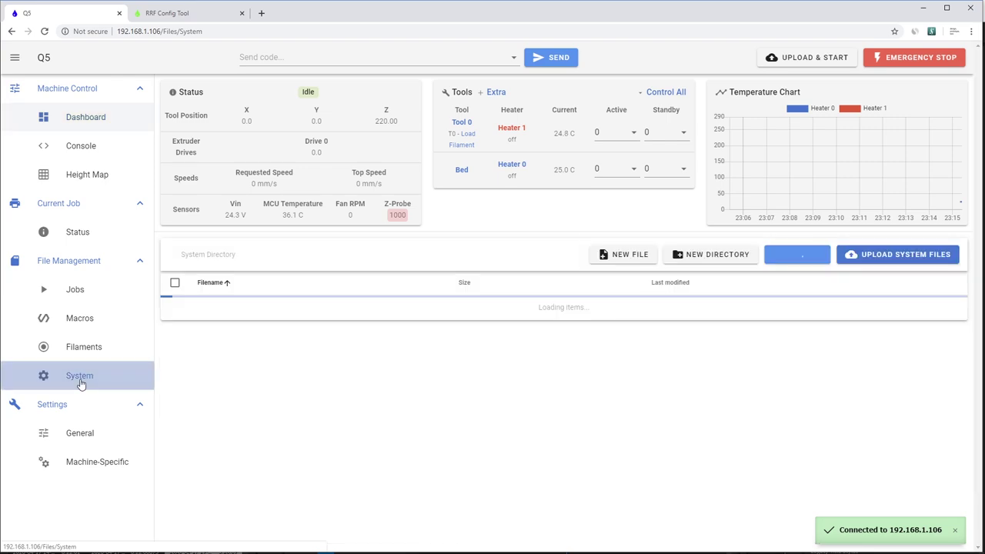
pyautogui.click(887, 260)
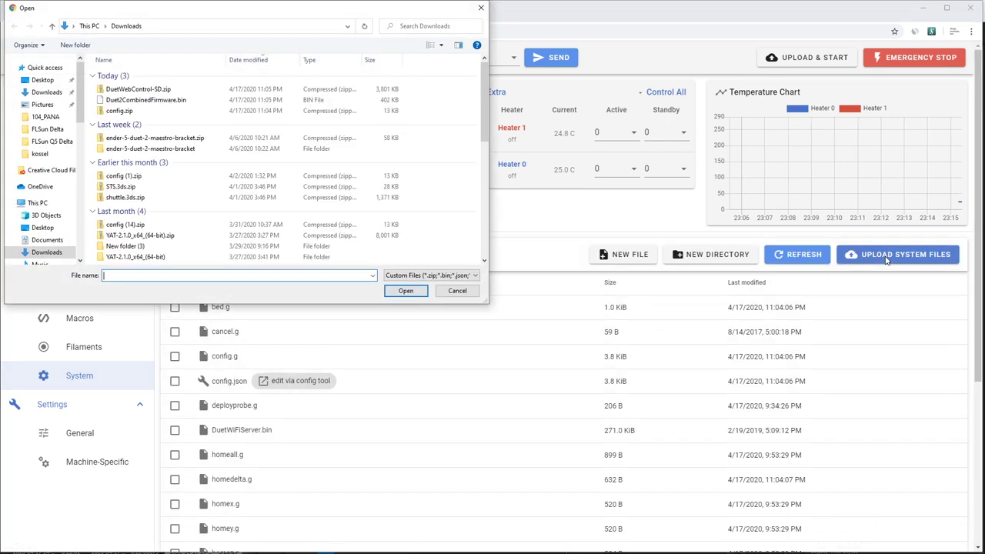
pyautogui.click(132, 104)
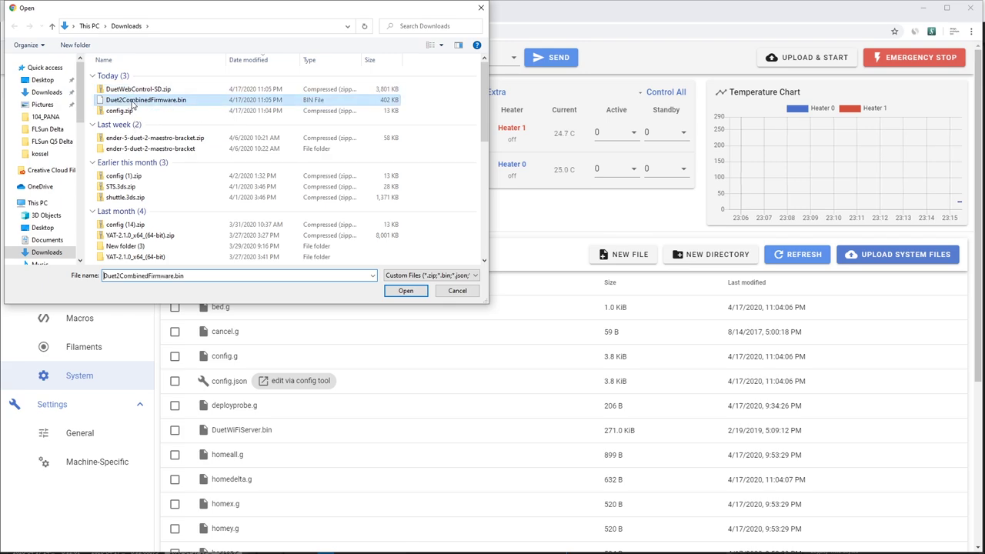
pyautogui.click(404, 291)
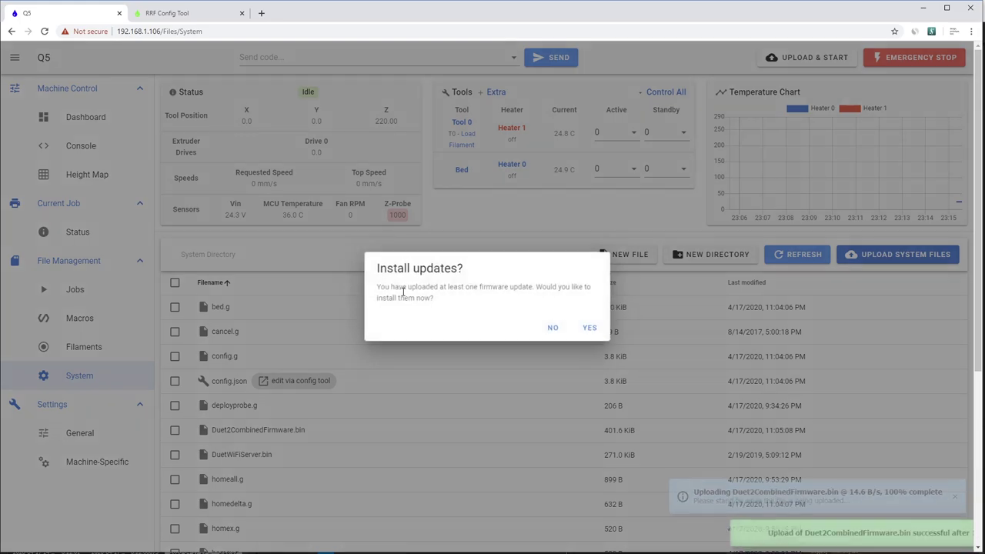
pyautogui.click(589, 327)
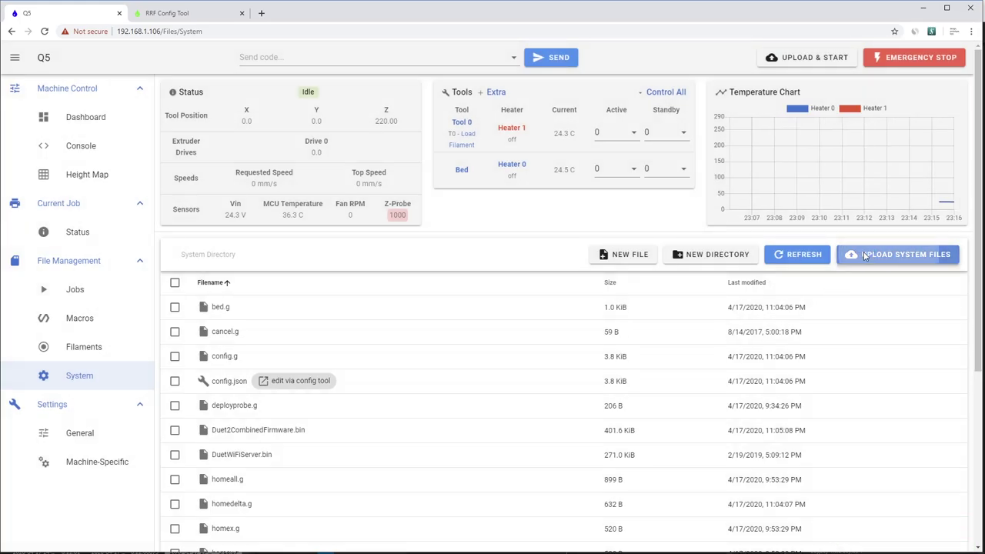
# Step: Upload config.zip as the next system file
pyautogui.click(864, 257)
pyautogui.click(131, 111)
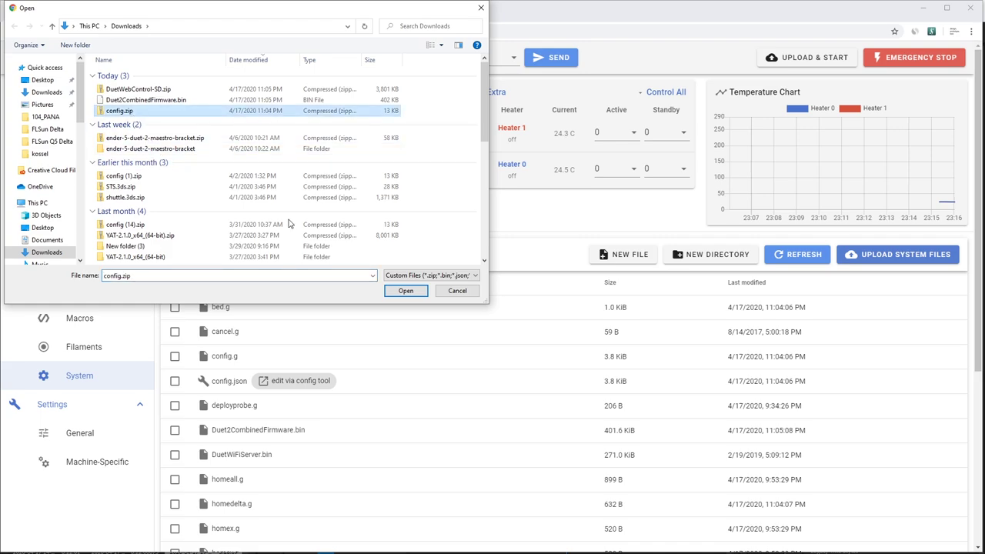
pyautogui.click(406, 290)
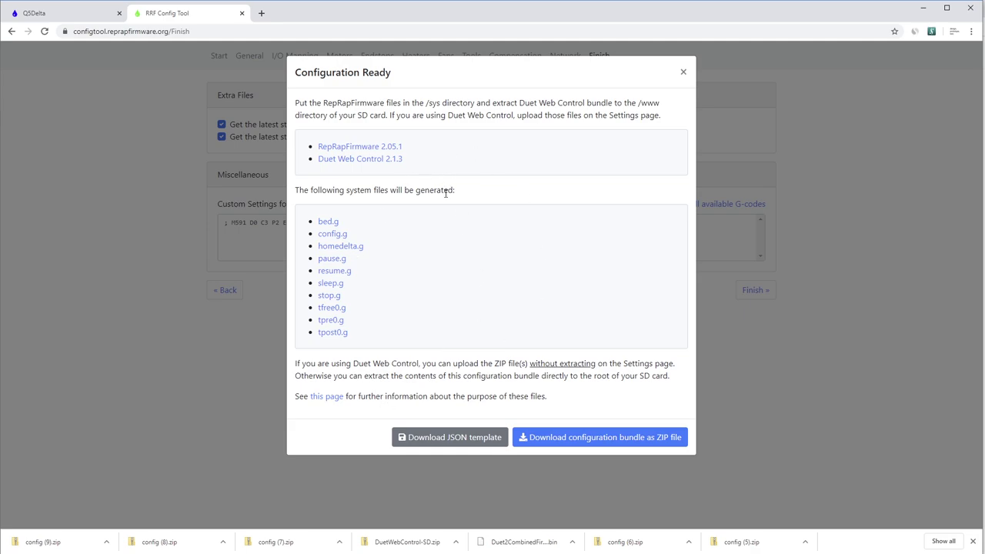
# Step: Switch back to the renamed Q5Delta printer's web control page
pyautogui.click(52, 16)
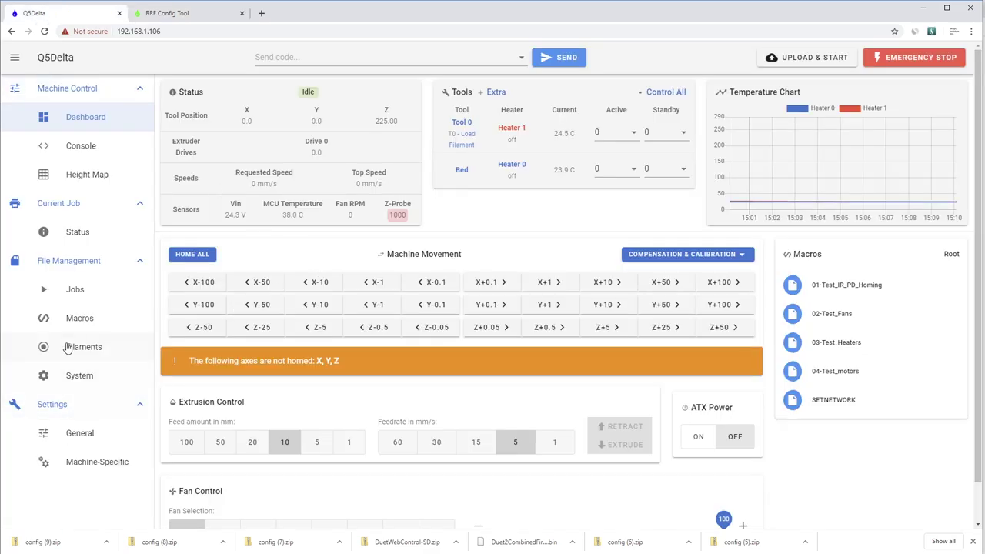
# Step: Delete all five old test macros, leaving only the Calibrating Bed Probe folder
pyautogui.click(81, 319)
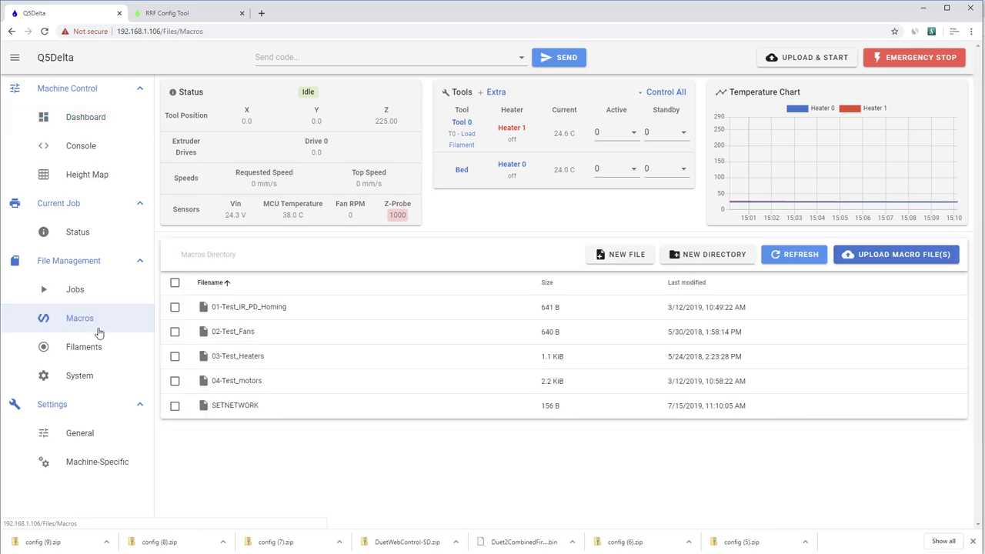
pyautogui.click(175, 283)
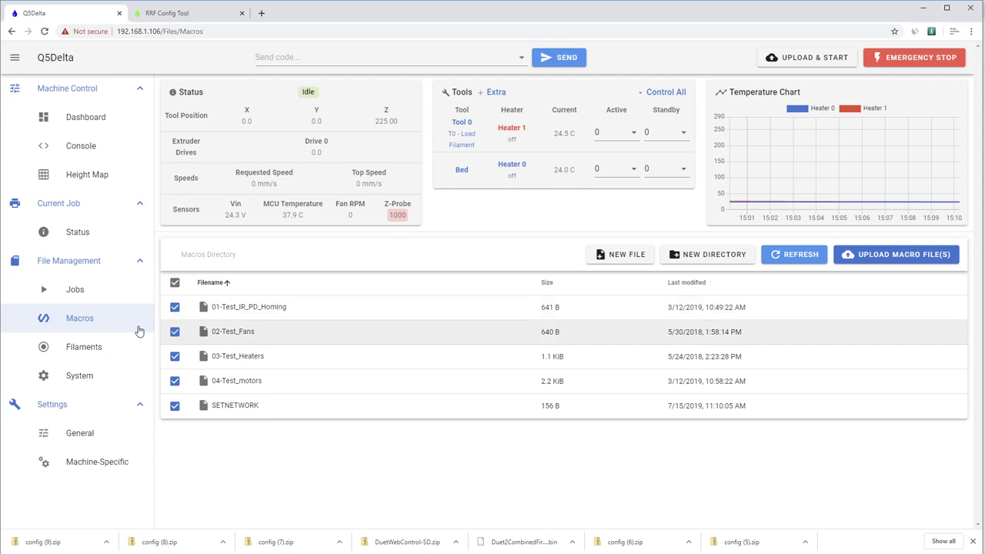
pyautogui.rightClick(223, 312)
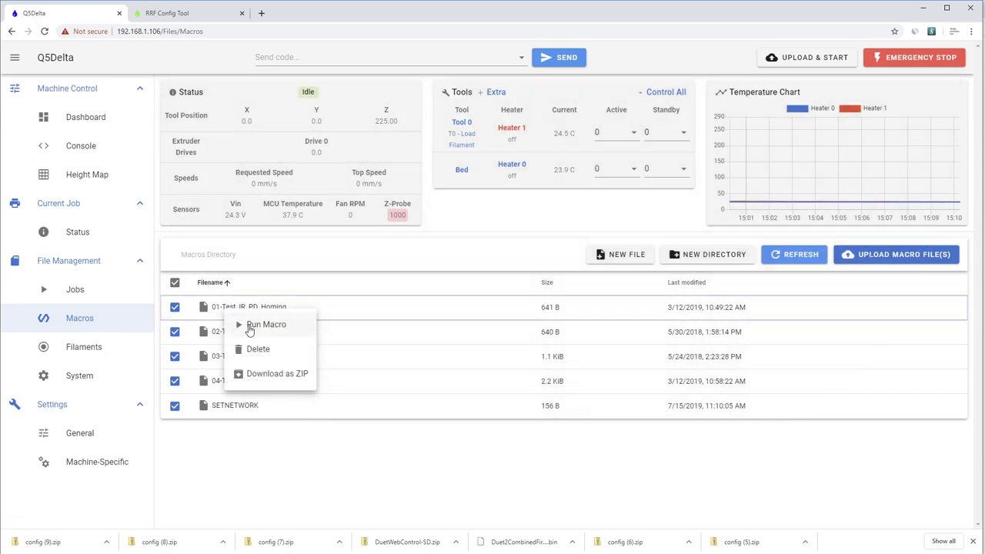
pyautogui.click(259, 349)
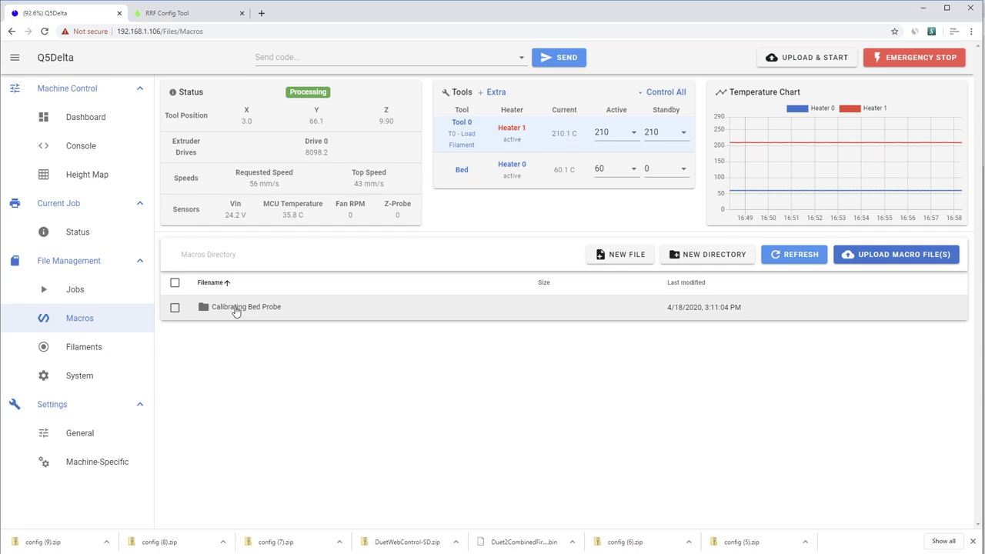
pyautogui.click(235, 307)
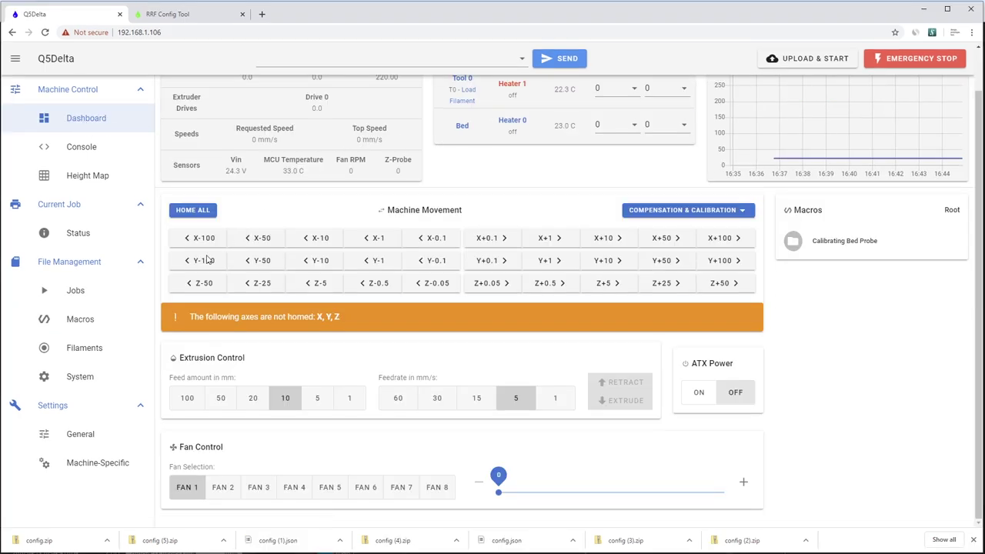
# Step: Open config.g from the System directory in the editor
pyautogui.click(89, 379)
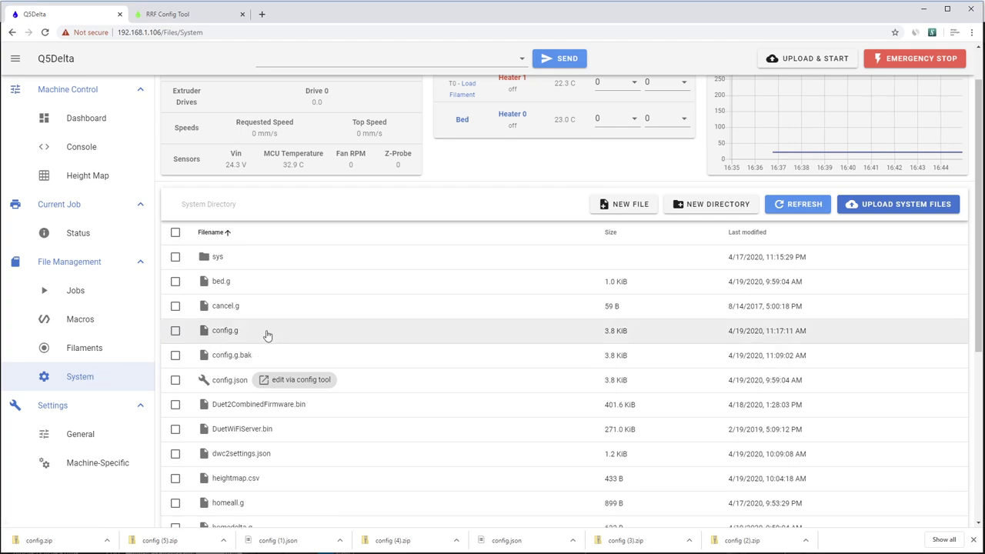
pyautogui.click(218, 332)
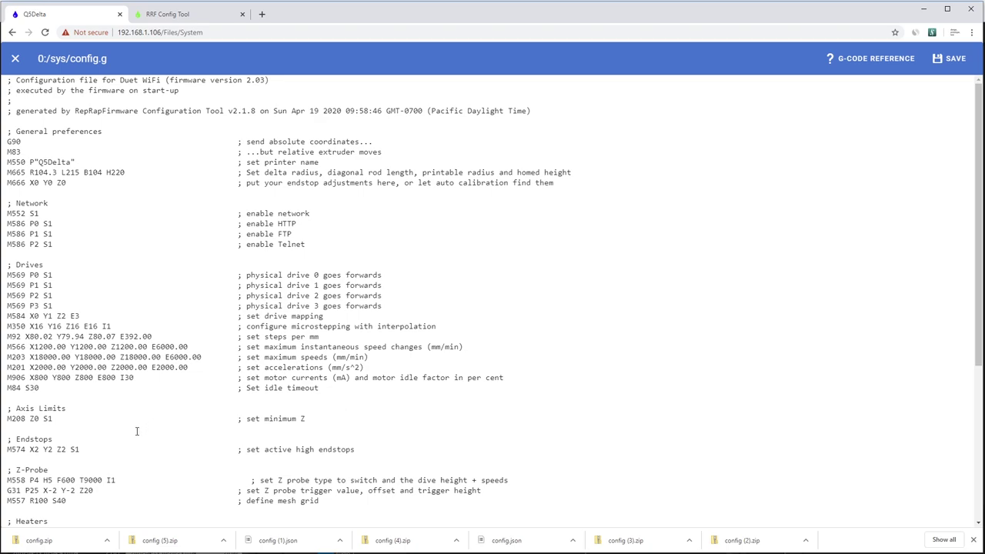
pyautogui.scroll(-3, 137, 432)
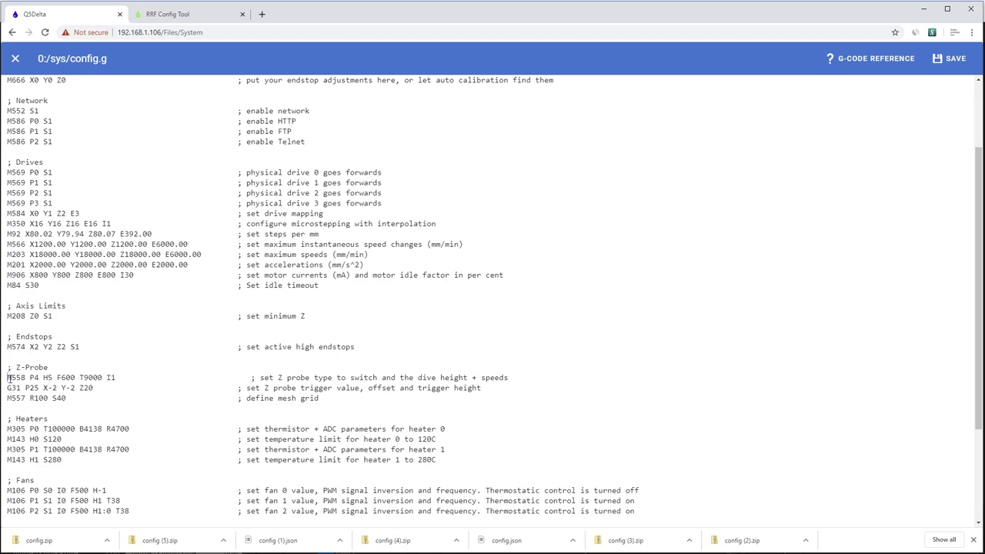
pyautogui.moveTo(7, 377); pyautogui.dragTo(30, 378)
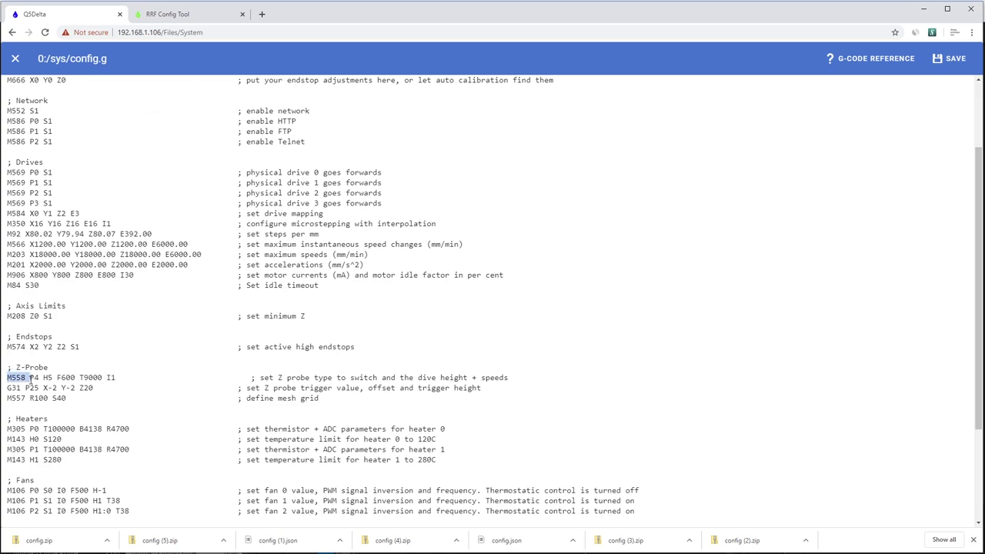
pyautogui.click(107, 378)
pyautogui.moveTo(113, 378); pyautogui.dragTo(118, 381)
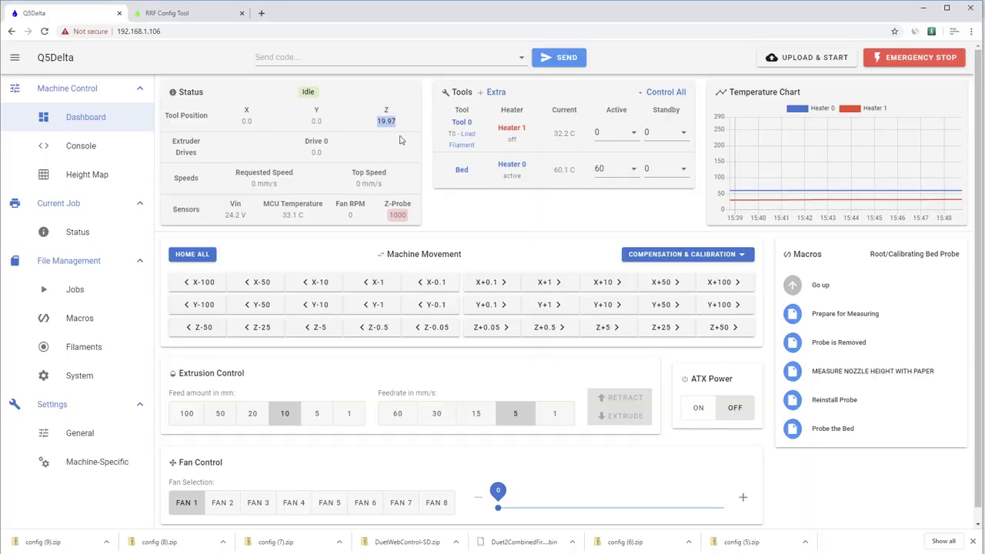
# Step: Change config.g's G31 Z-probe trigger height to 19.97 and save it to the board
pyautogui.click(78, 375)
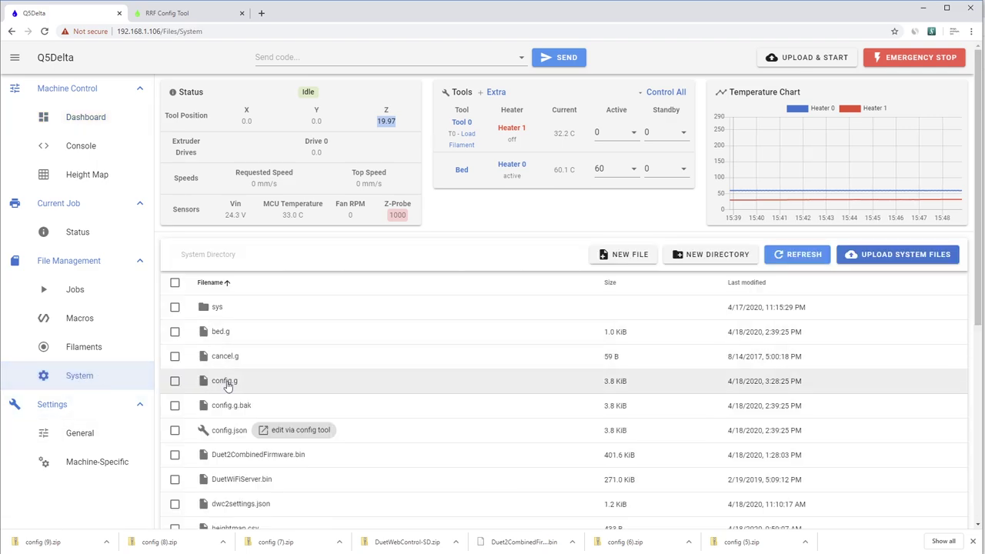
pyautogui.click(227, 382)
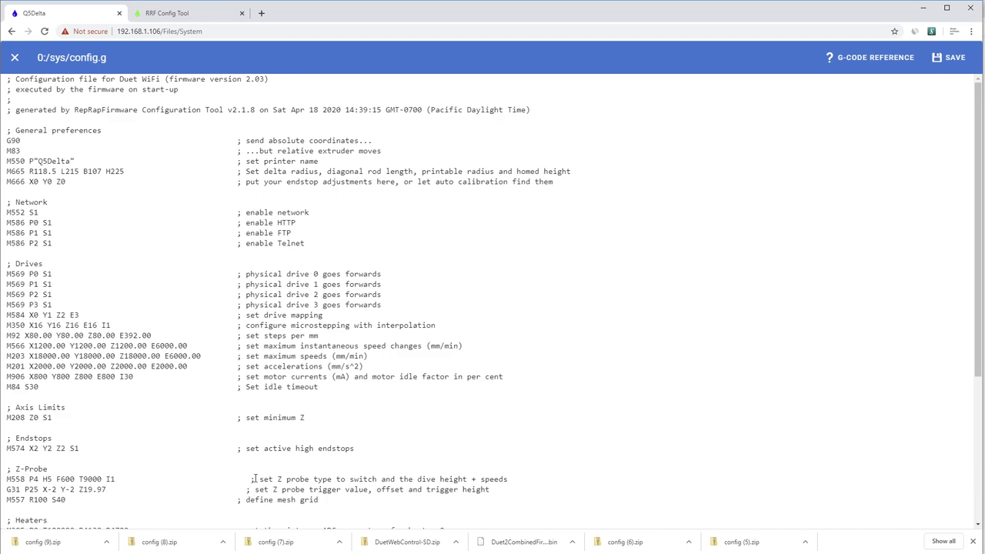
pyautogui.click(954, 58)
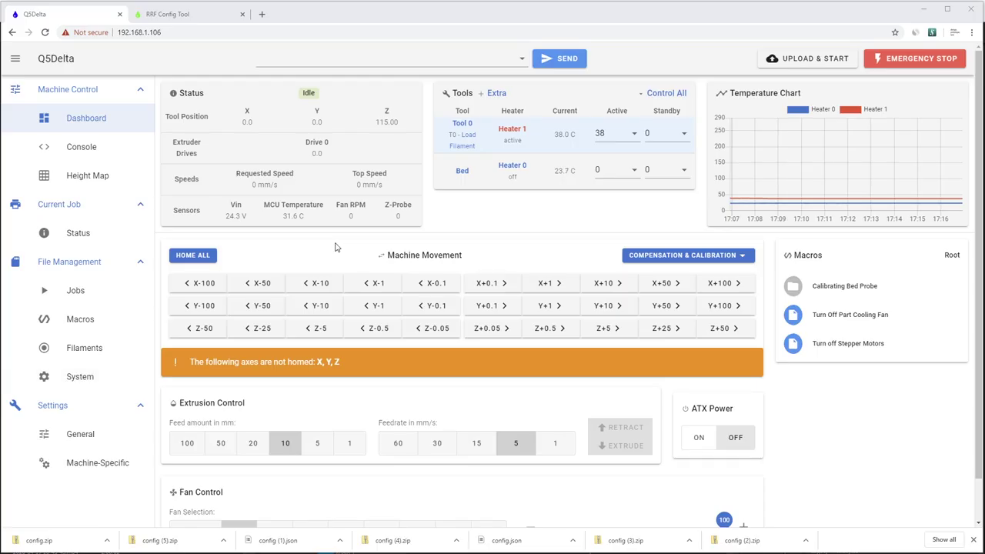
# Step: Open config.g and highlight the M92 line with its Y79.94 steps-per-mm value
pyautogui.click(62, 376)
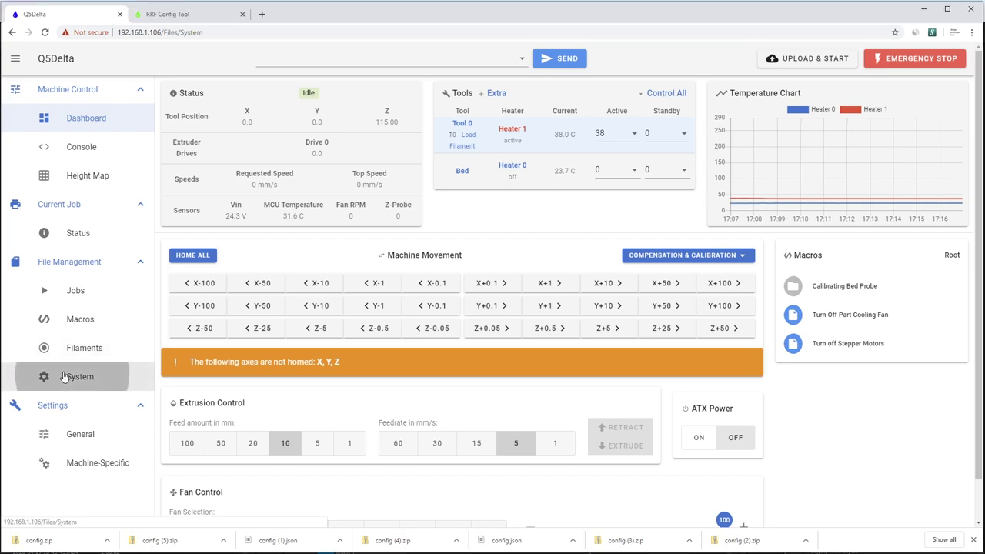
pyautogui.click(216, 385)
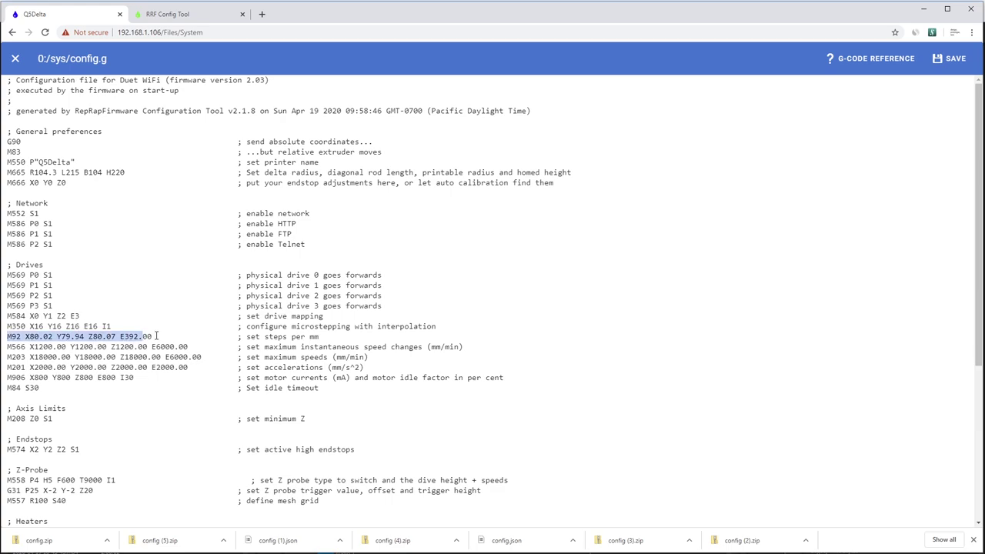
pyautogui.moveTo(156, 336); pyautogui.dragTo(325, 336)
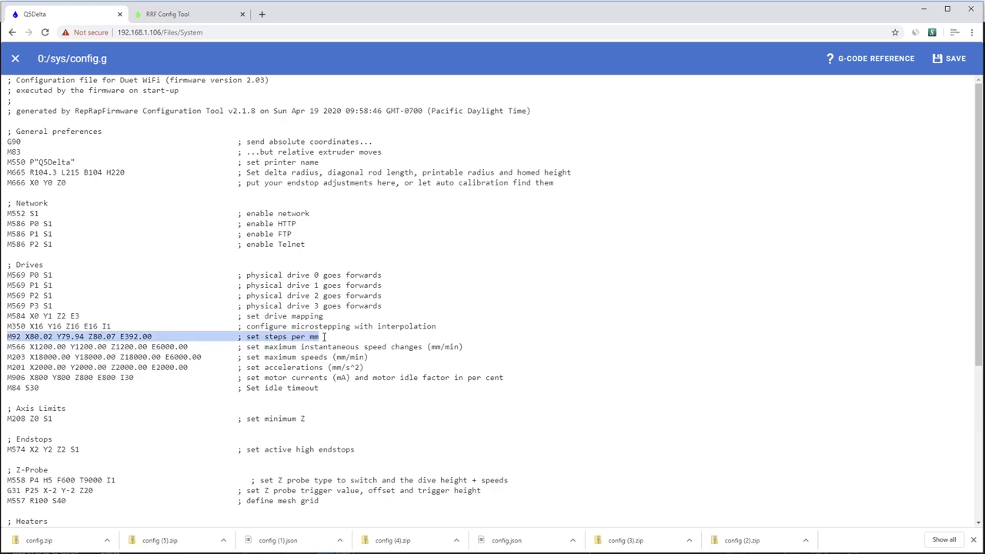
pyautogui.click(45, 336)
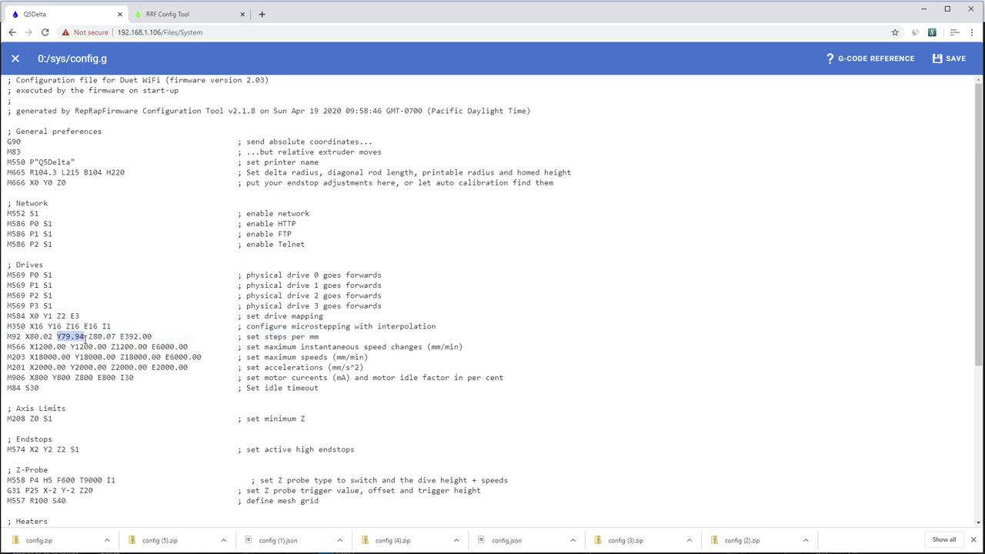
pyautogui.hotkey('alt', 'Tab')
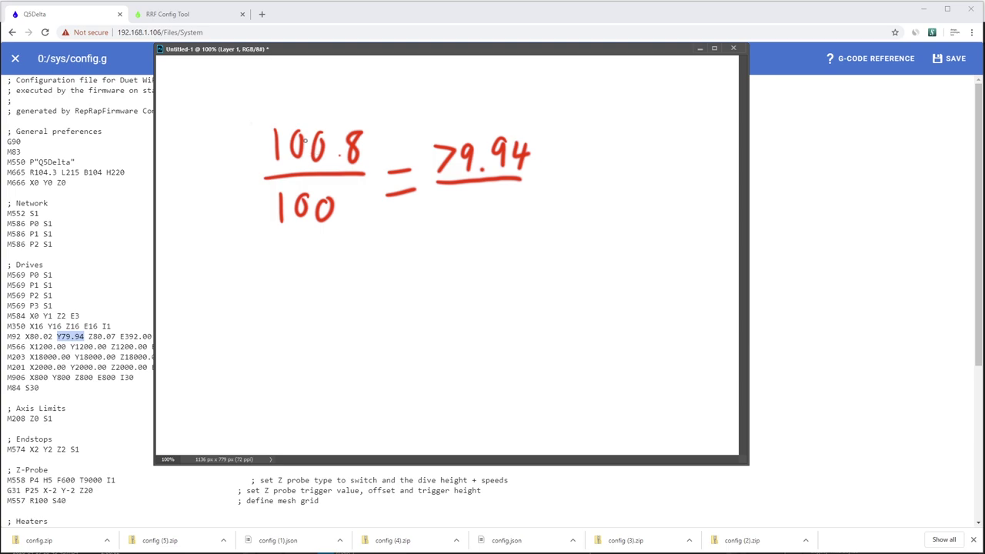
# Step: Compute corrected Y steps/mm, 79.94 × 100 ÷ 100.8 ≈ 79.306, then return to config.g
pyautogui.write('79.94 × 100 ÷ 100.8 =')
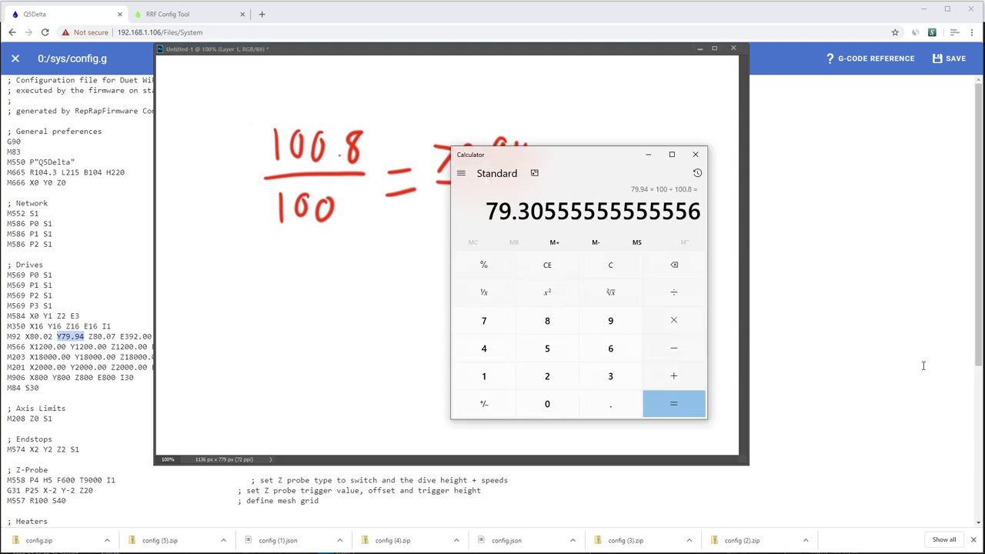
pyautogui.moveTo(575, 166); pyautogui.dragTo(863, 129)
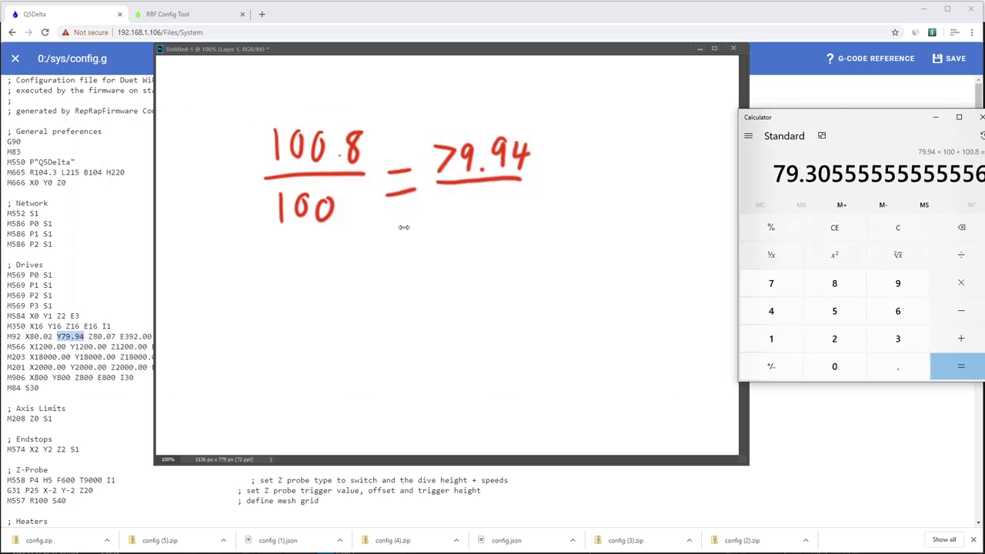
pyautogui.click(454, 193)
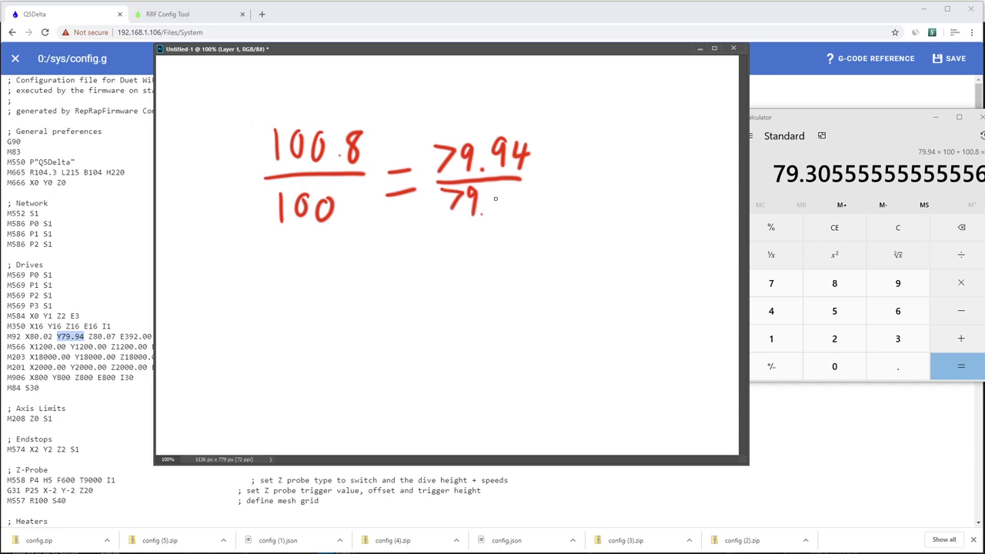
pyautogui.click(69, 336)
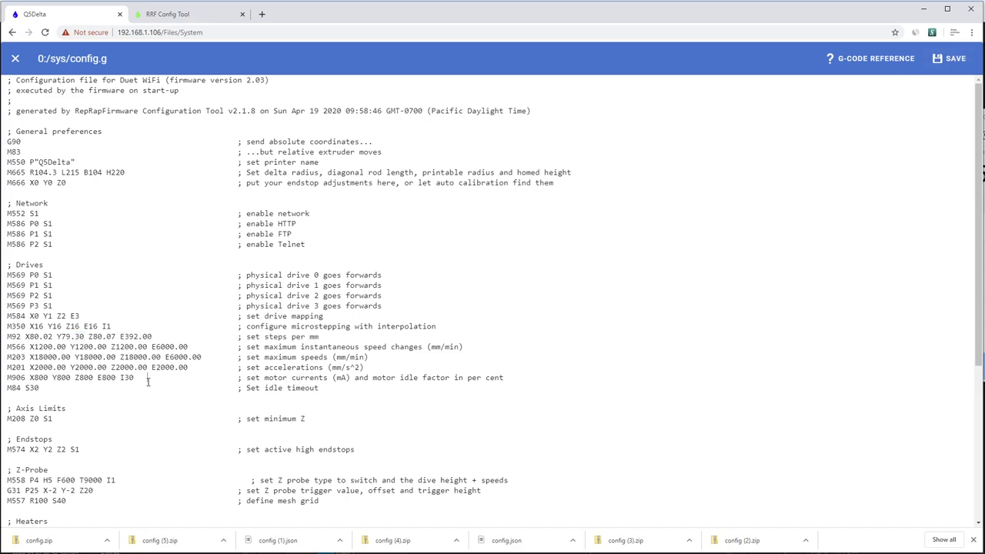
pyautogui.moveTo(25, 337); pyautogui.dragTo(114, 336)
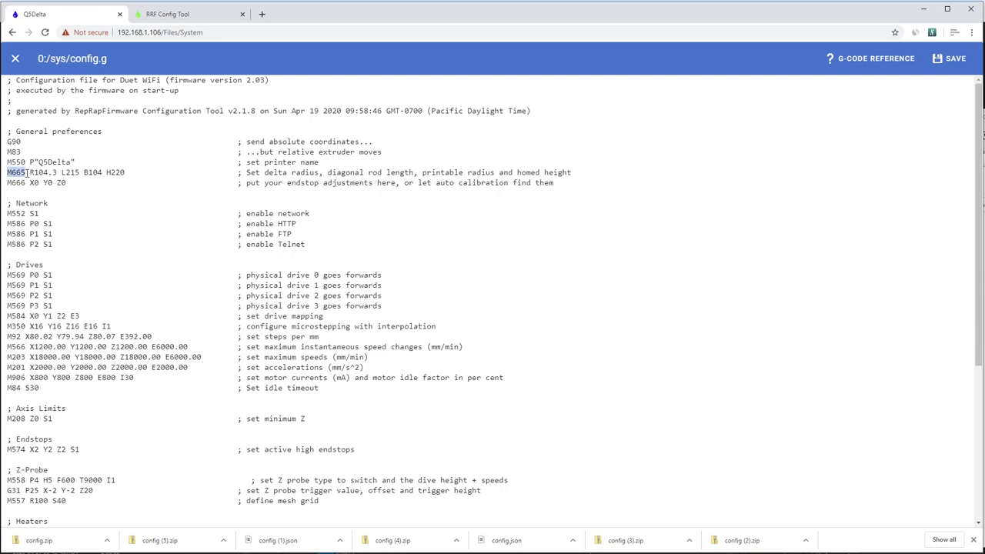
pyautogui.click(83, 186)
pyautogui.moveTo(30, 172); pyautogui.dragTo(131, 172)
pyautogui.click(144, 174)
pyautogui.moveTo(30, 172); pyautogui.dragTo(57, 175)
pyautogui.click(89, 190)
pyautogui.moveTo(35, 174); pyautogui.dragTo(59, 173)
pyautogui.click(77, 187)
pyautogui.moveTo(34, 173); pyautogui.dragTo(54, 173)
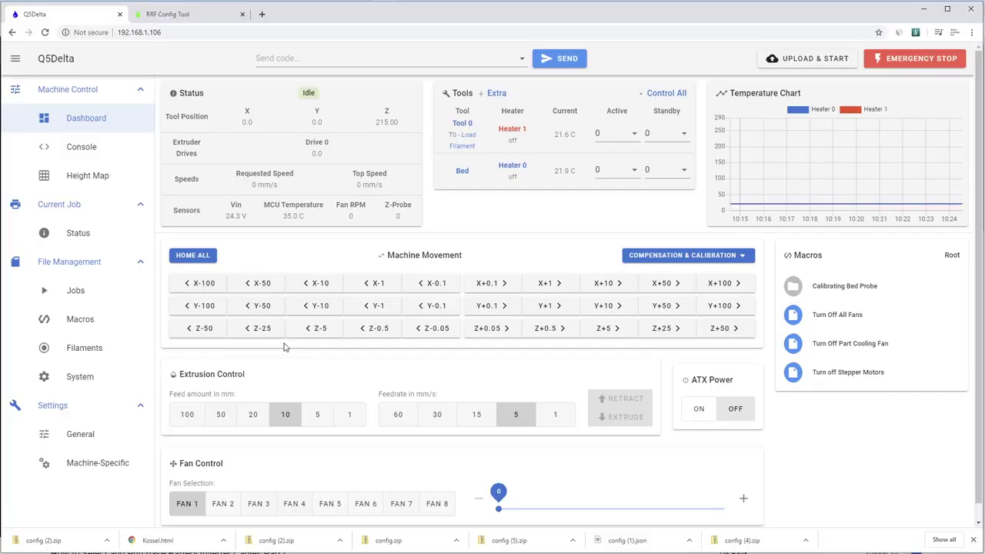
# Step: Open config.g and find the new M579 scale-factor line under Custom settings
pyautogui.click(84, 377)
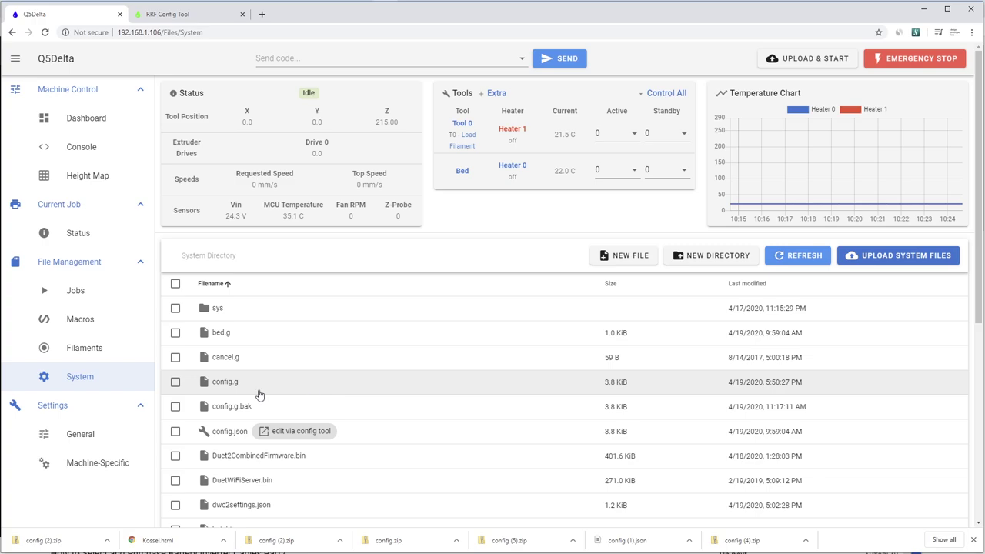
pyautogui.click(231, 385)
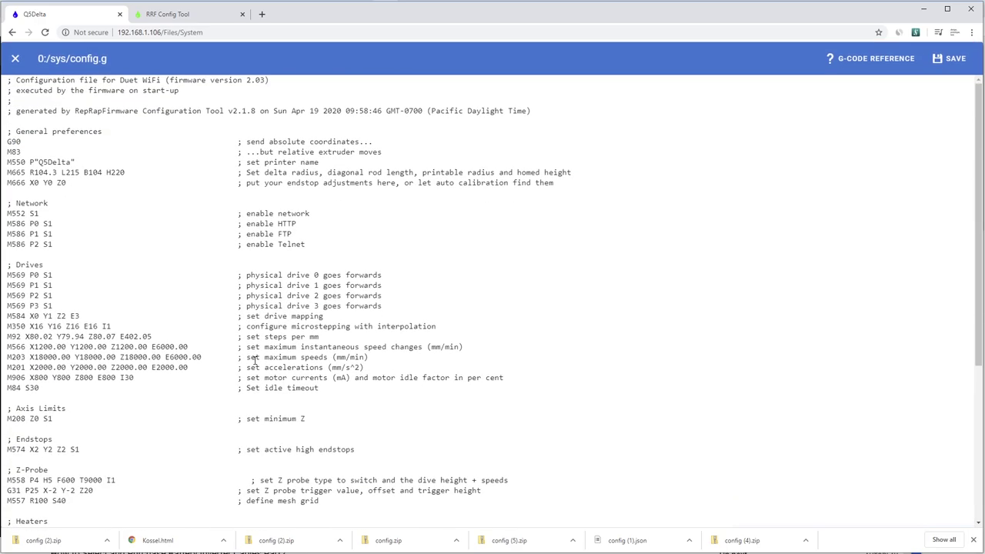
pyautogui.scroll(-3, 254, 360)
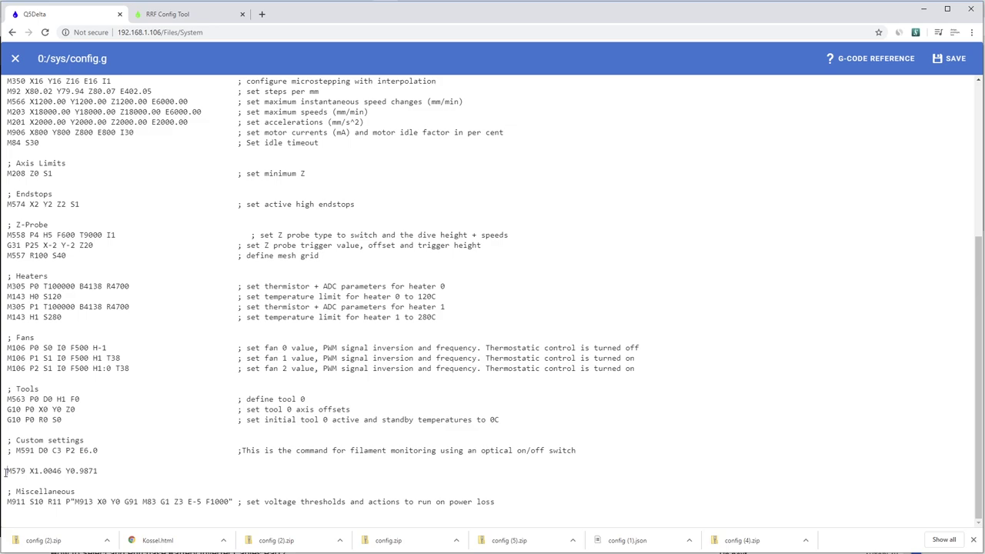
pyautogui.moveTo(5, 471); pyautogui.dragTo(104, 473)
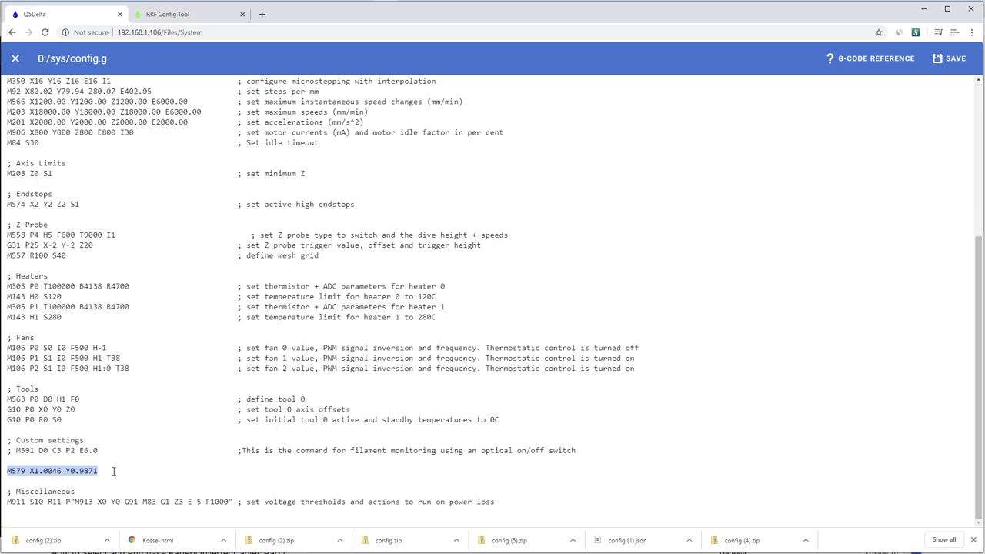
pyautogui.click(114, 470)
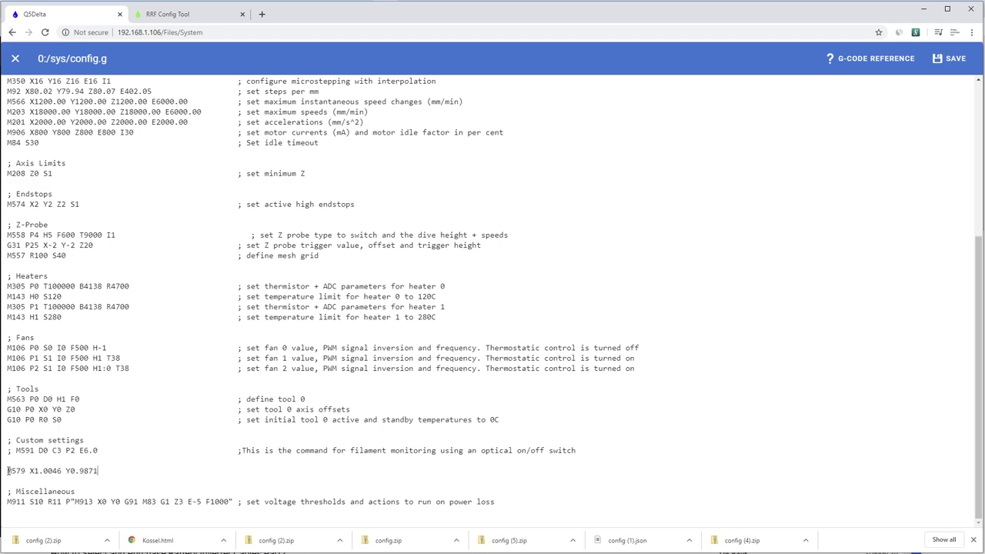
# Step: Highlight the M579 scale factors X1.0046 and Y0.9871 for review
pyautogui.moveTo(8, 471); pyautogui.dragTo(113, 476)
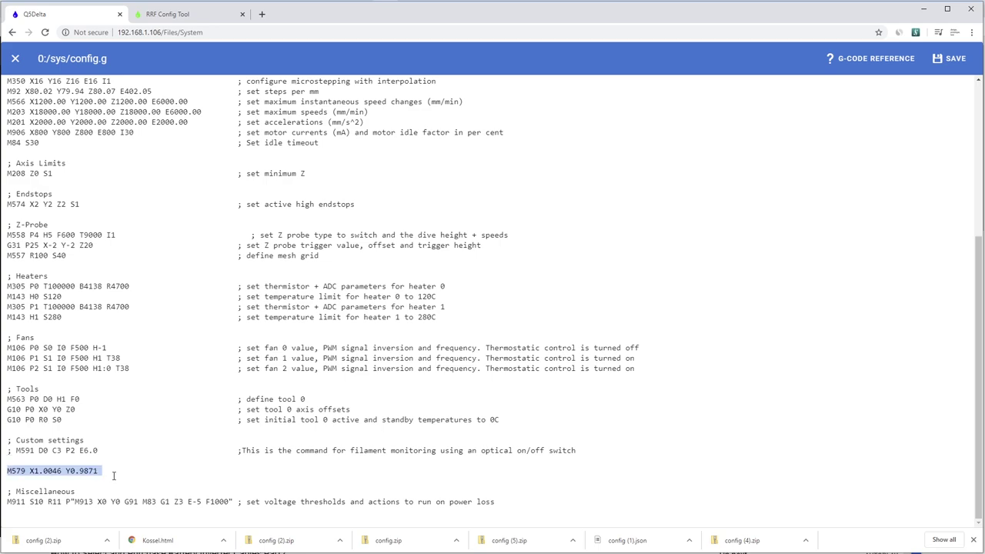
pyautogui.doubleClick(44, 472)
pyautogui.click(38, 471)
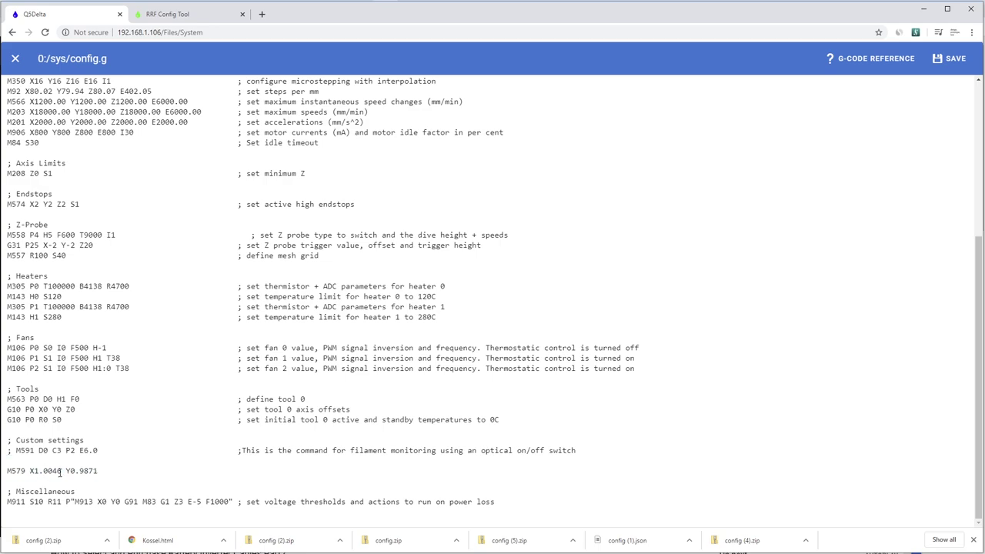
pyautogui.moveTo(60, 471); pyautogui.dragTo(37, 470)
pyautogui.click(67, 462)
pyautogui.moveTo(34, 472); pyautogui.dragTo(62, 475)
pyautogui.moveTo(71, 473); pyautogui.dragTo(101, 474)
pyautogui.click(116, 474)
# Step: Return to the RRF Config Tool's Finish page and inspect the M579 X1.012 Y0.9871 line
pyautogui.click(166, 15)
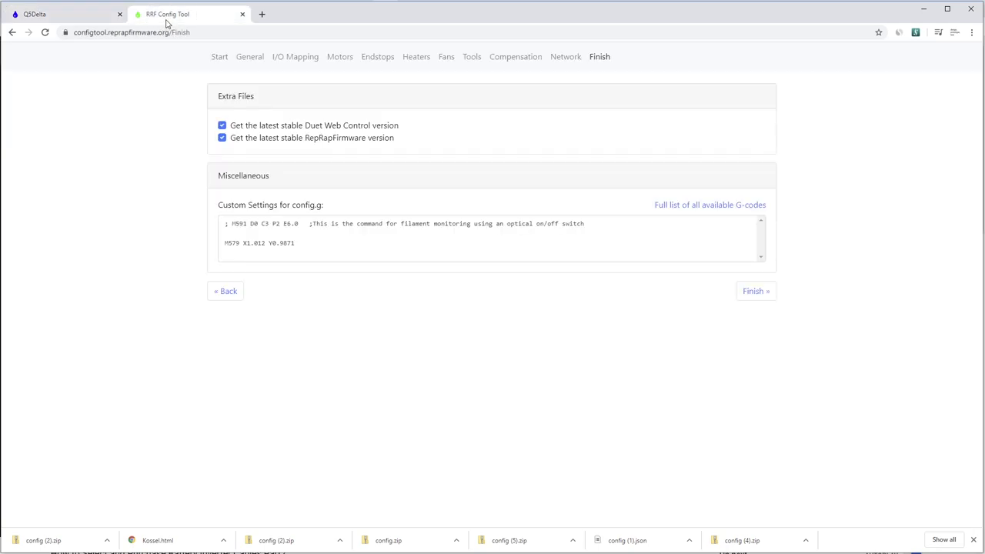
pyautogui.click(215, 63)
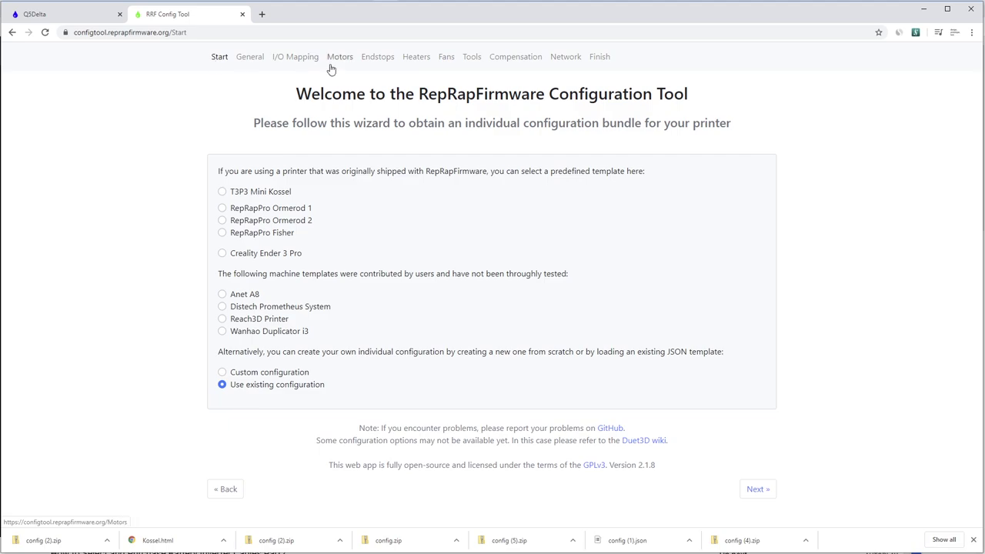
pyautogui.click(601, 59)
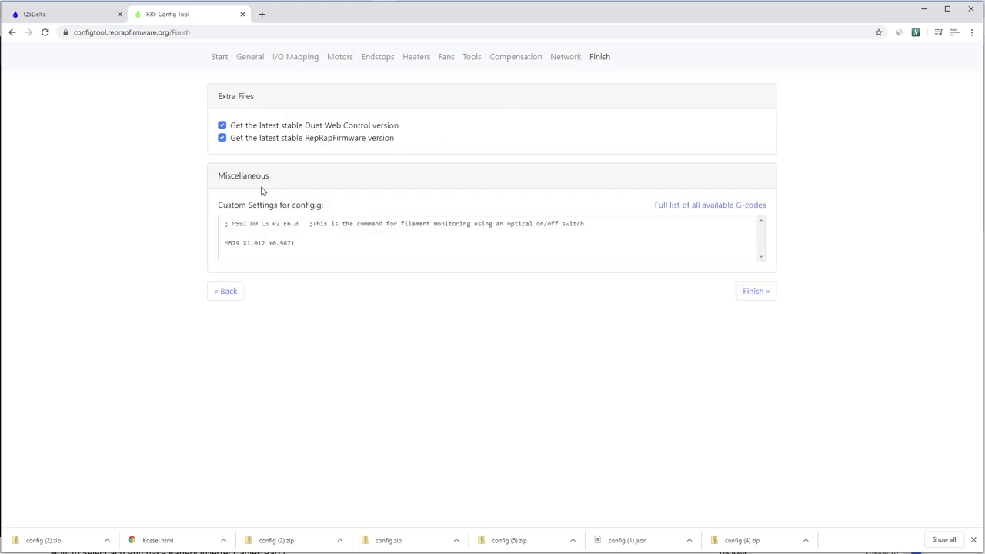
pyautogui.moveTo(318, 243); pyautogui.dragTo(225, 241)
pyautogui.click(351, 254)
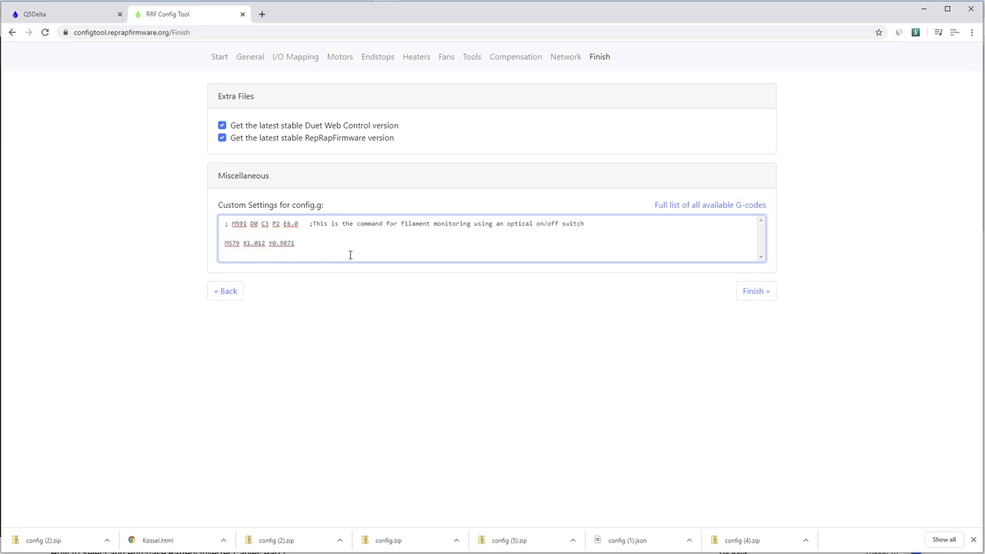